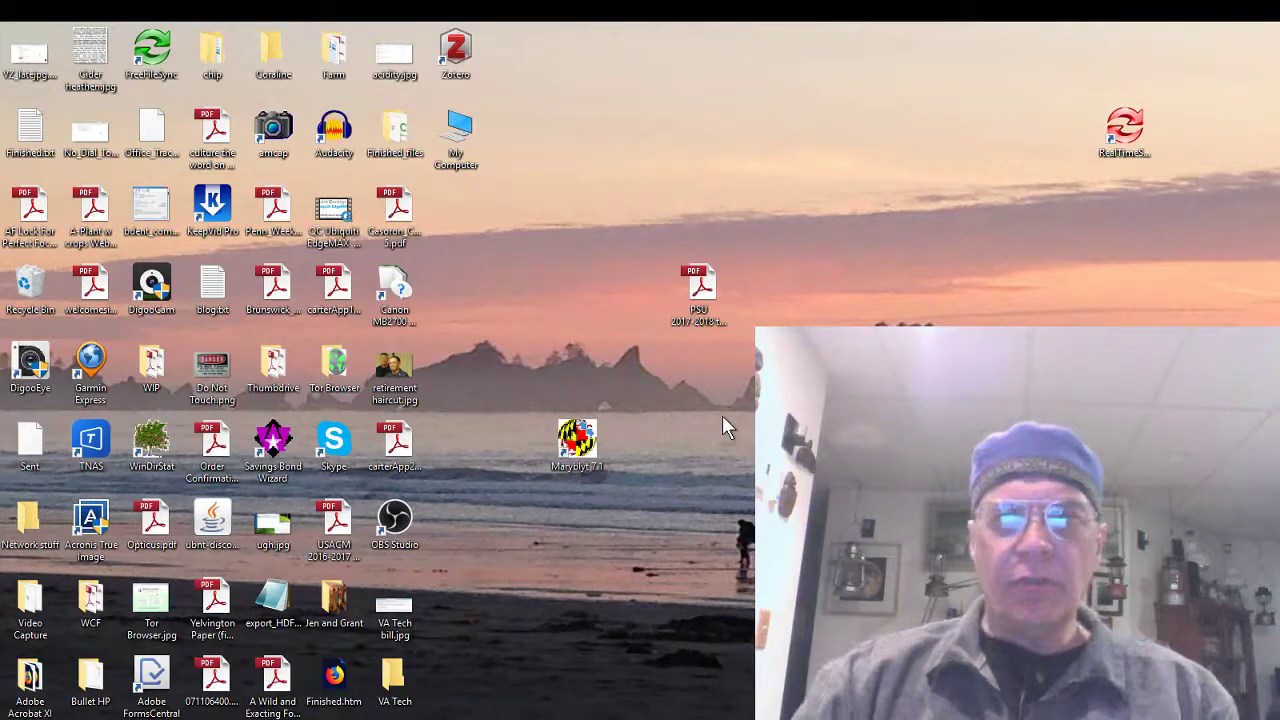
- Launch Maryblyt from the desktop and start a new season
double_click(576, 444)
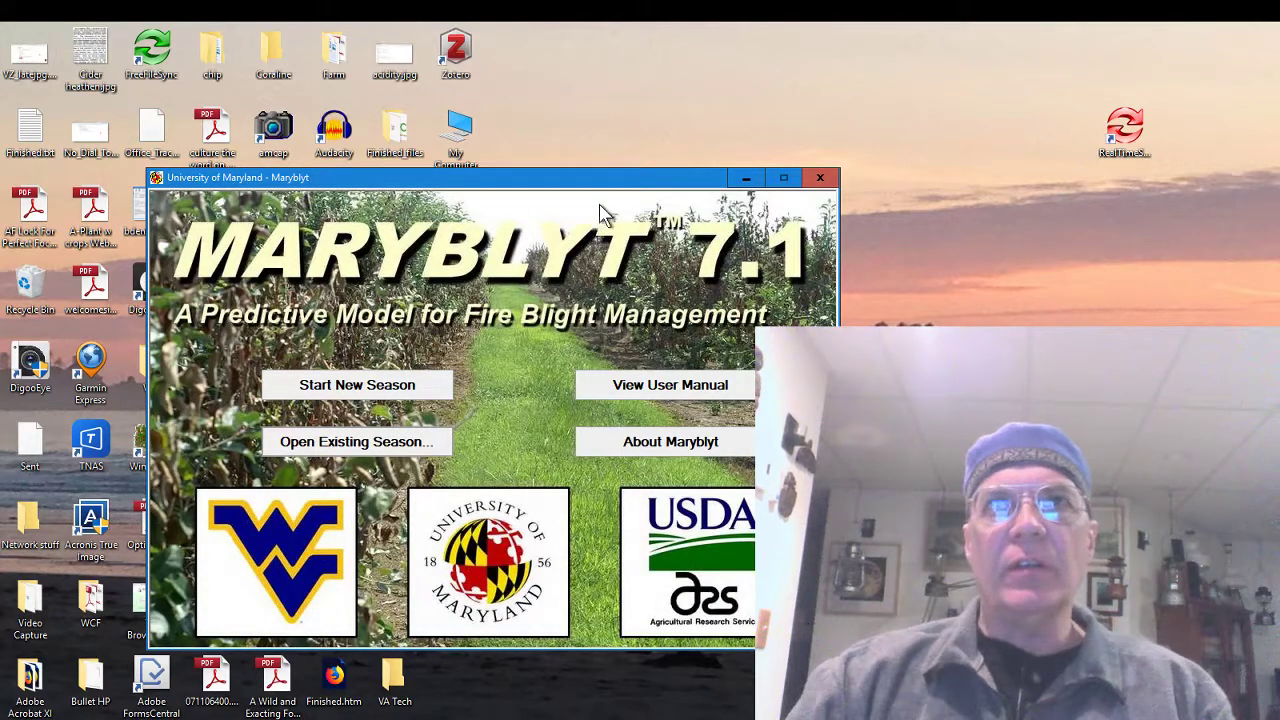
drag(592, 178, 505, 66)
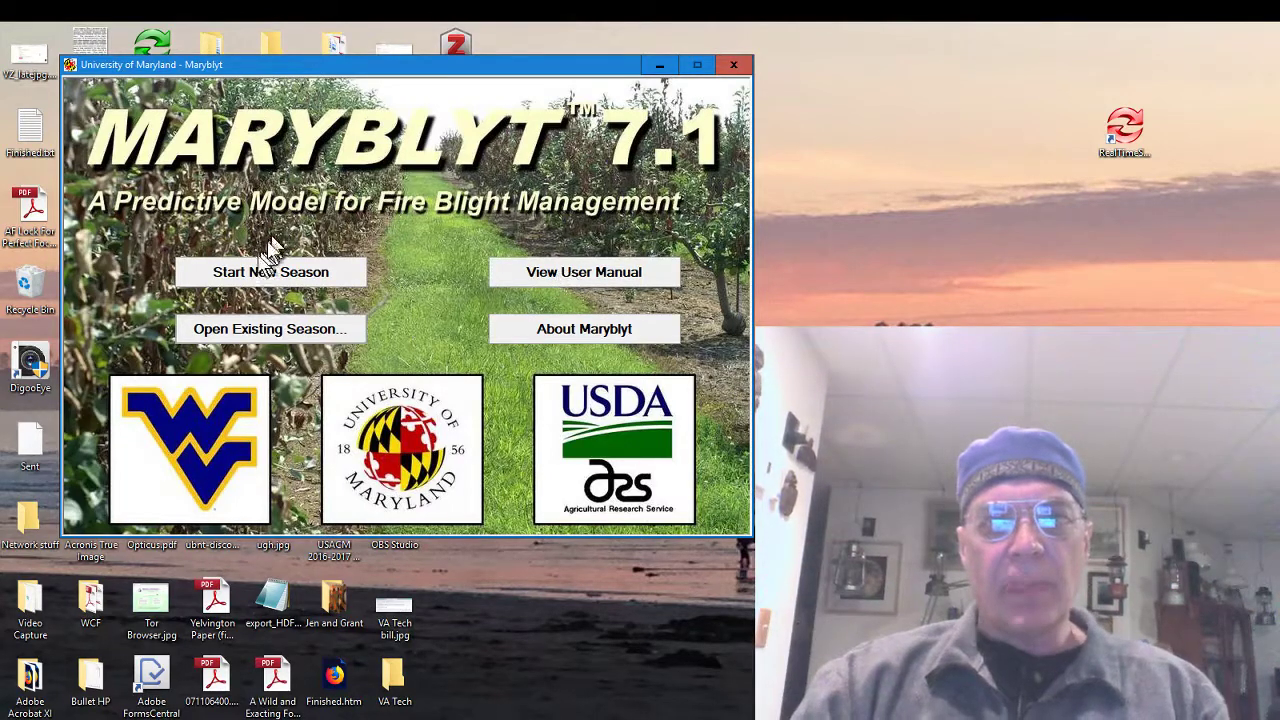
click(255, 286)
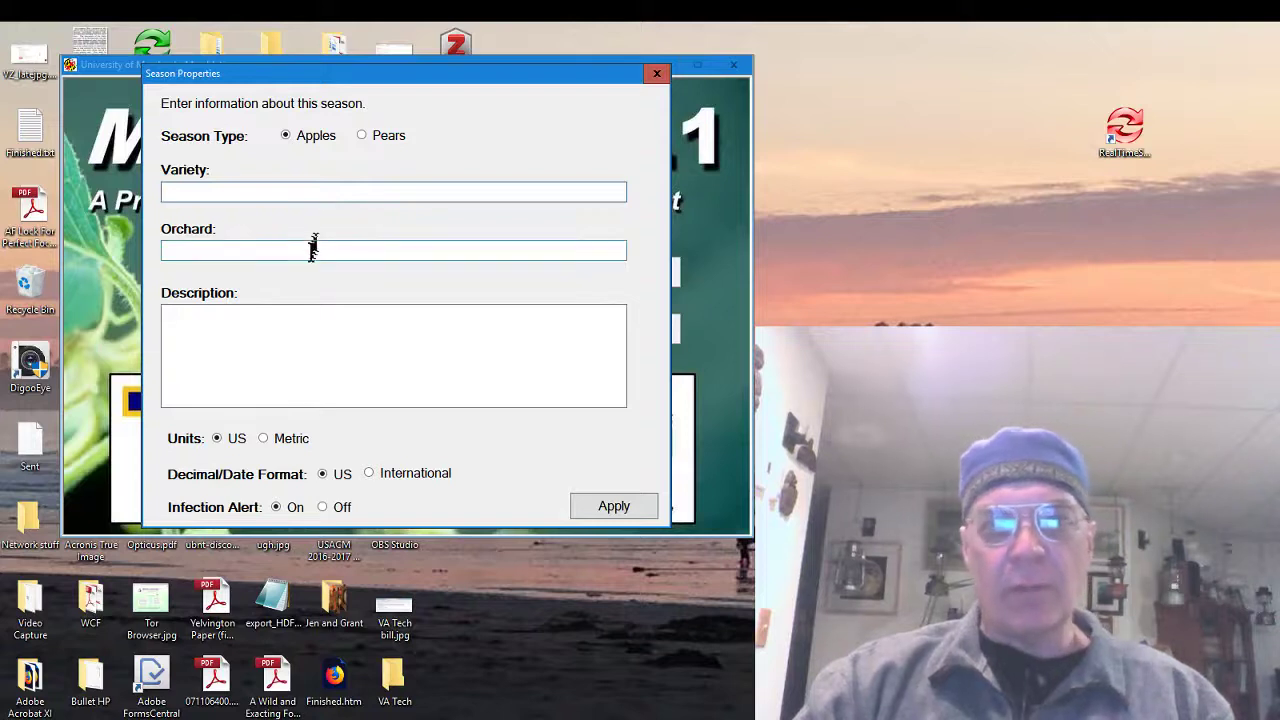
- Set the season's variety to "Ciders" and its orchard to "Happy Dog Farm 2018"
text(Ciders)
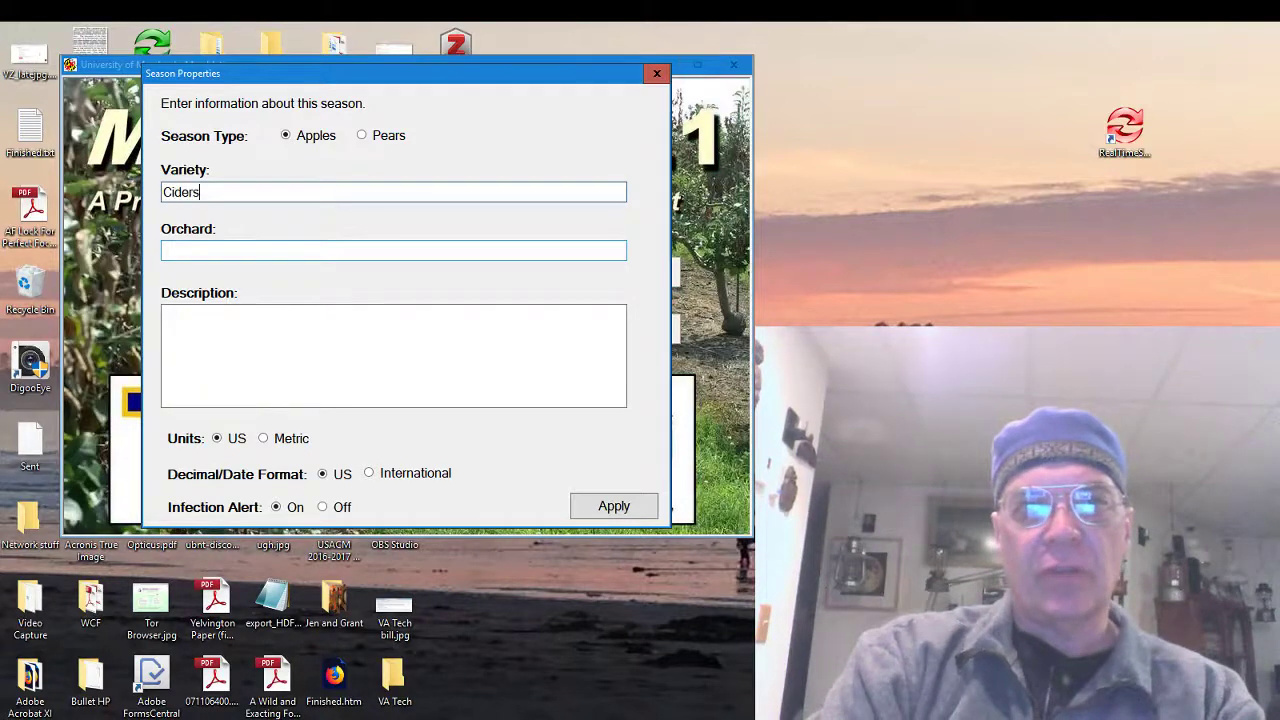
key(Tab)
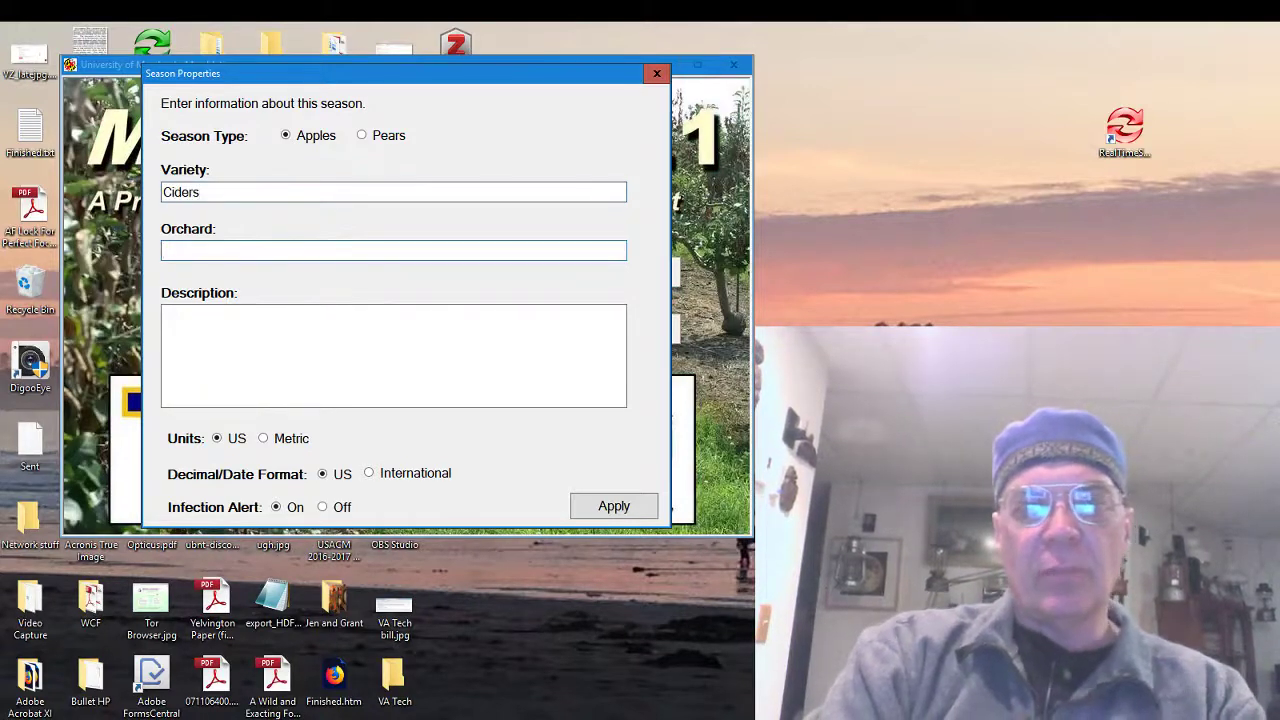
text(Happy)
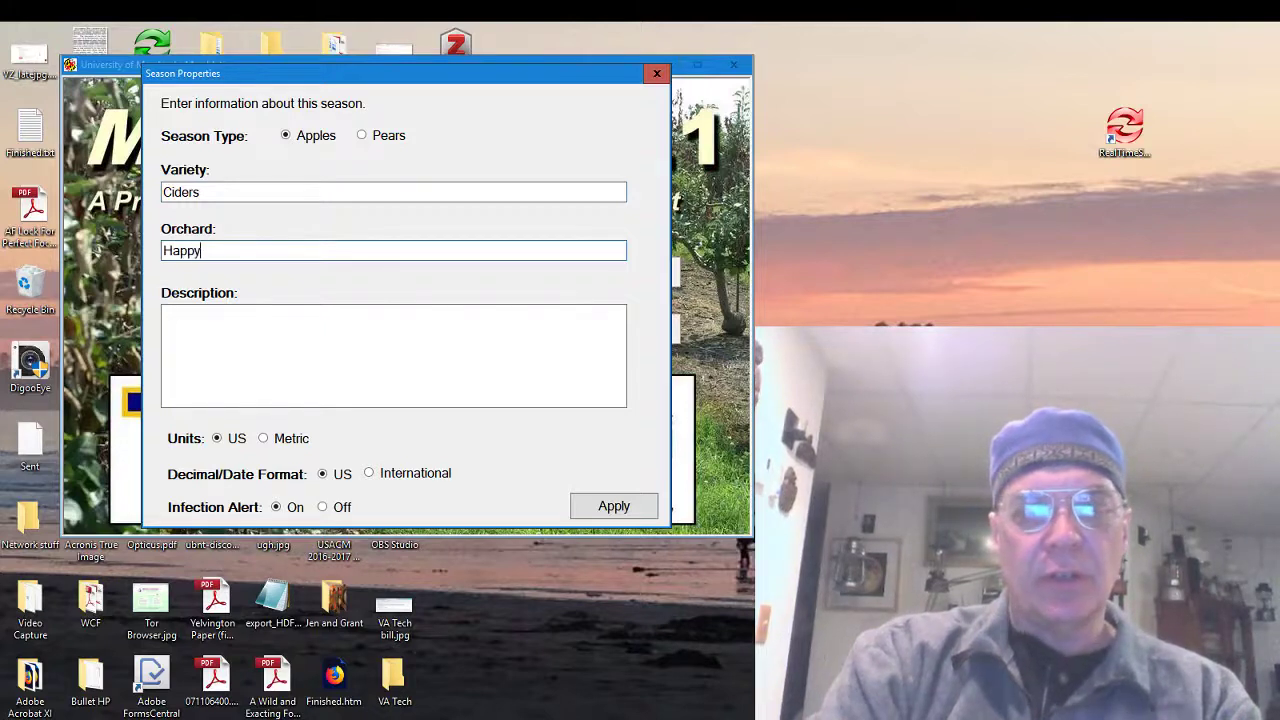
text( Dog Fa)
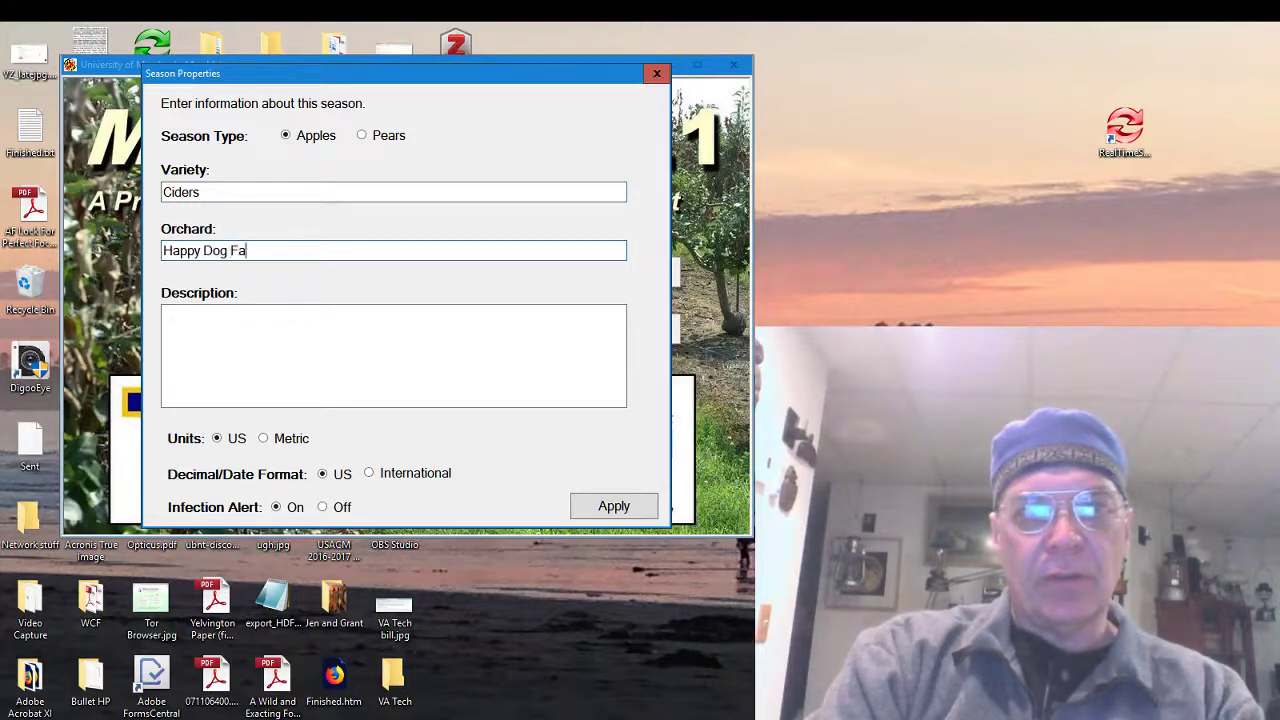
text(rm 2018)
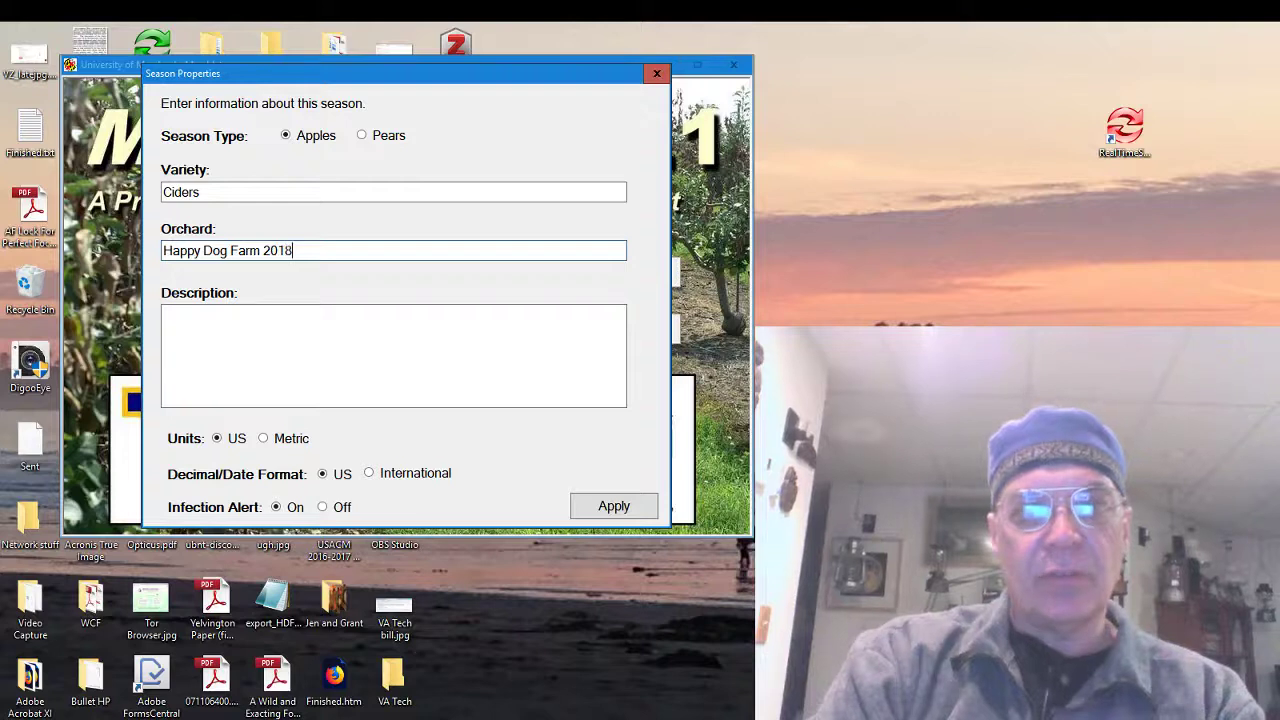
- Enter the season description "Multiple bloom periods" and apply the season properties
click(288, 330)
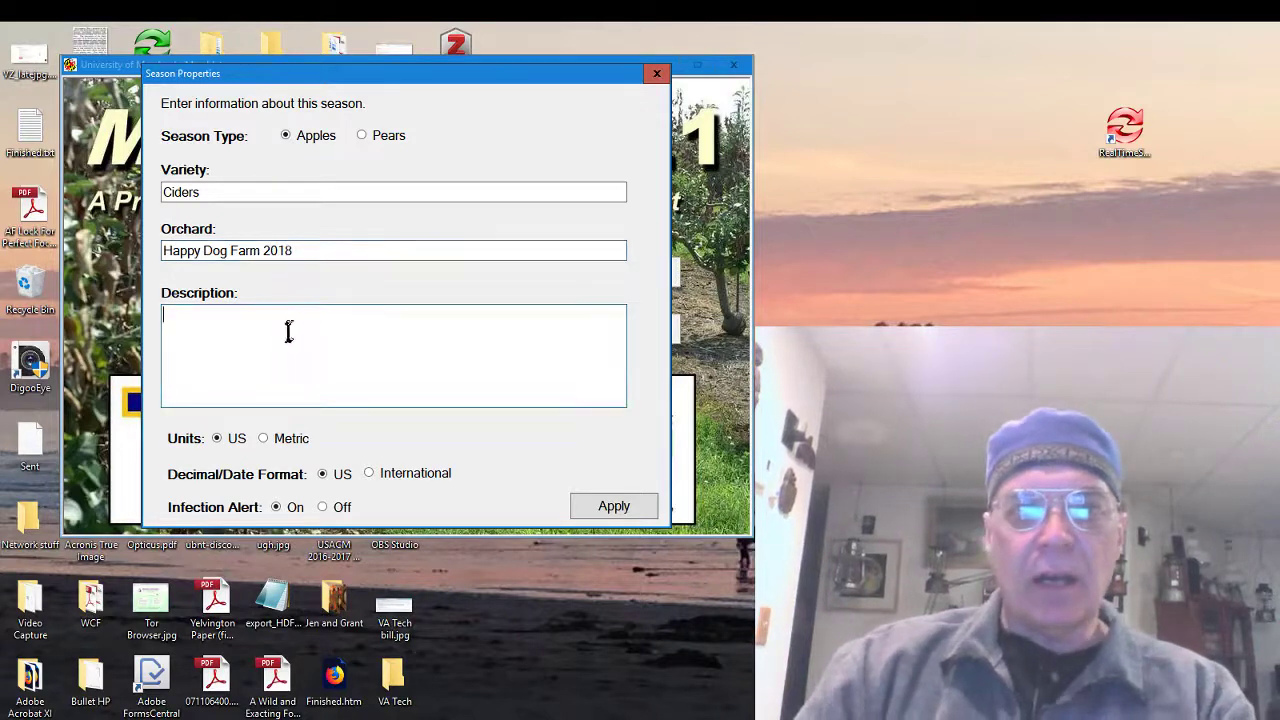
text(Multip)
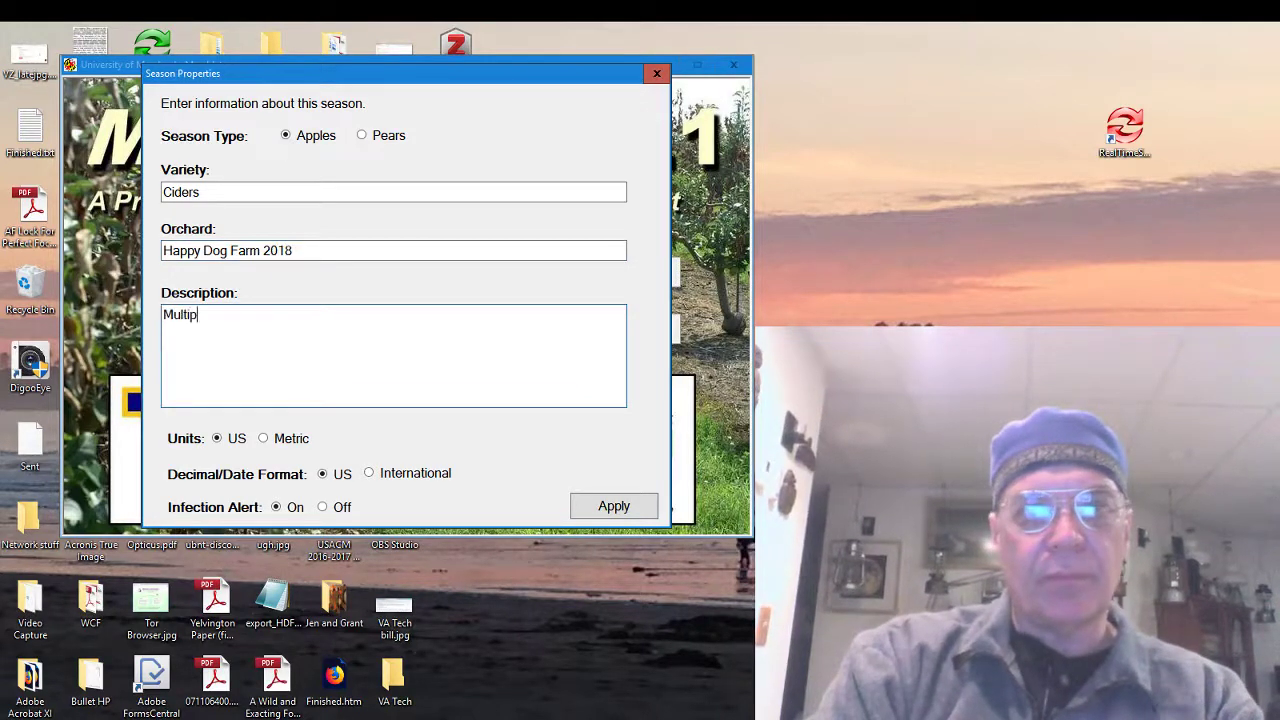
text(le bl)
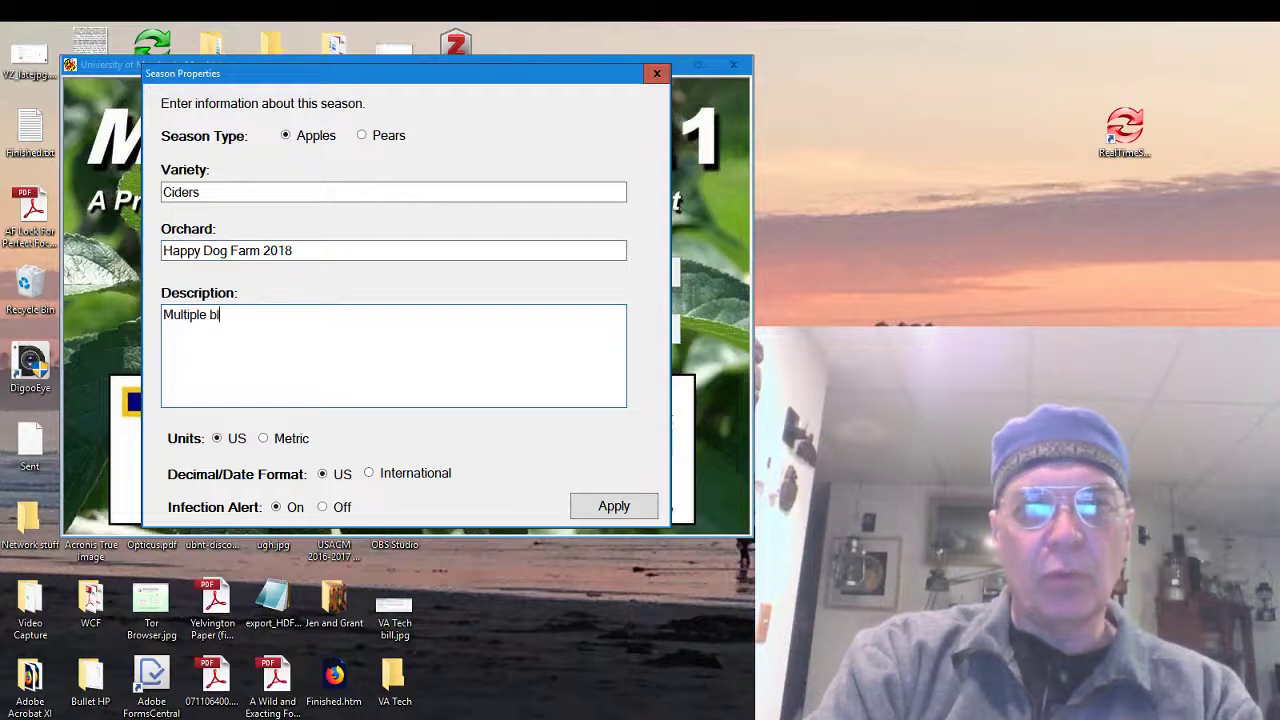
text(oom periods)
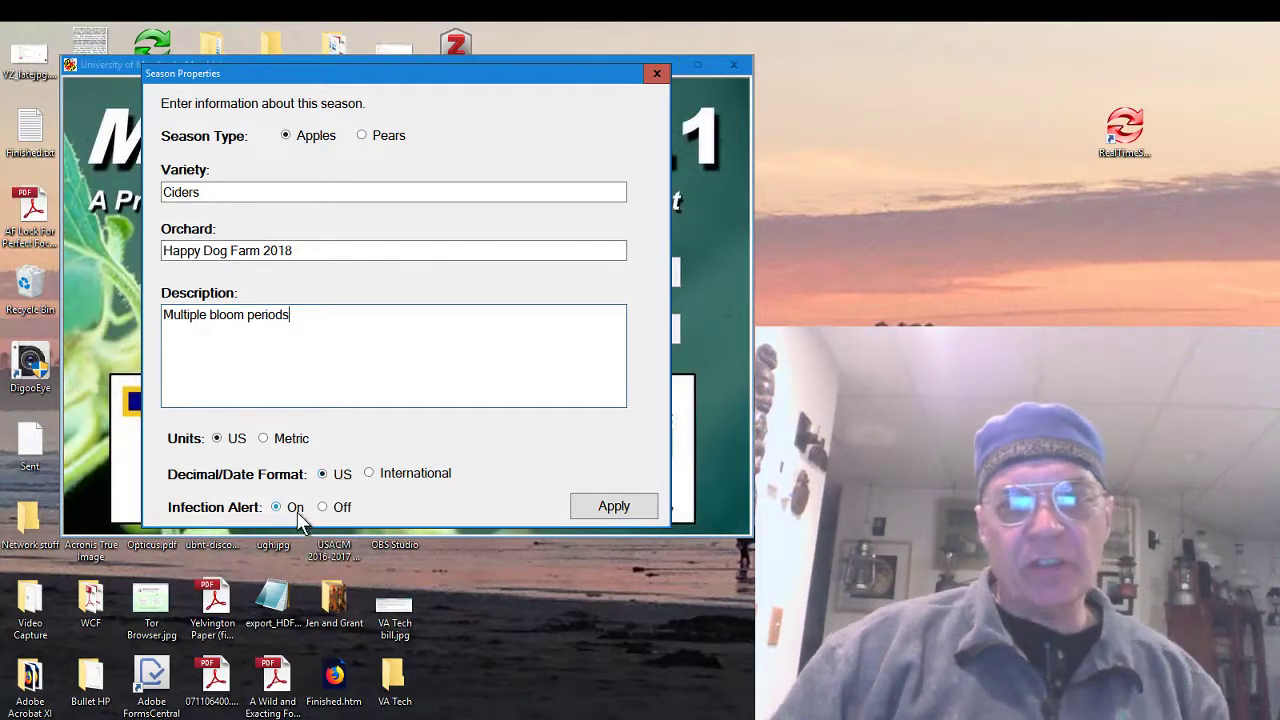
click(616, 508)
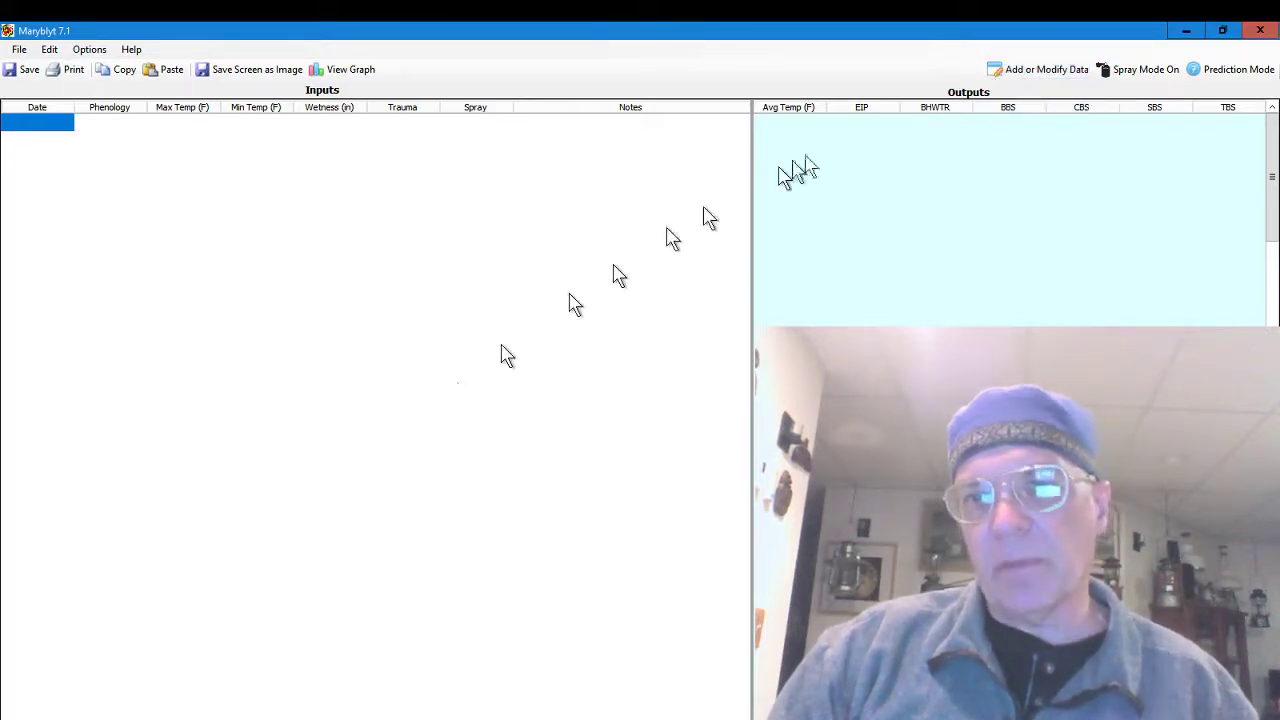
- Toggle spray mode and return it to its original setting
click(1128, 83)
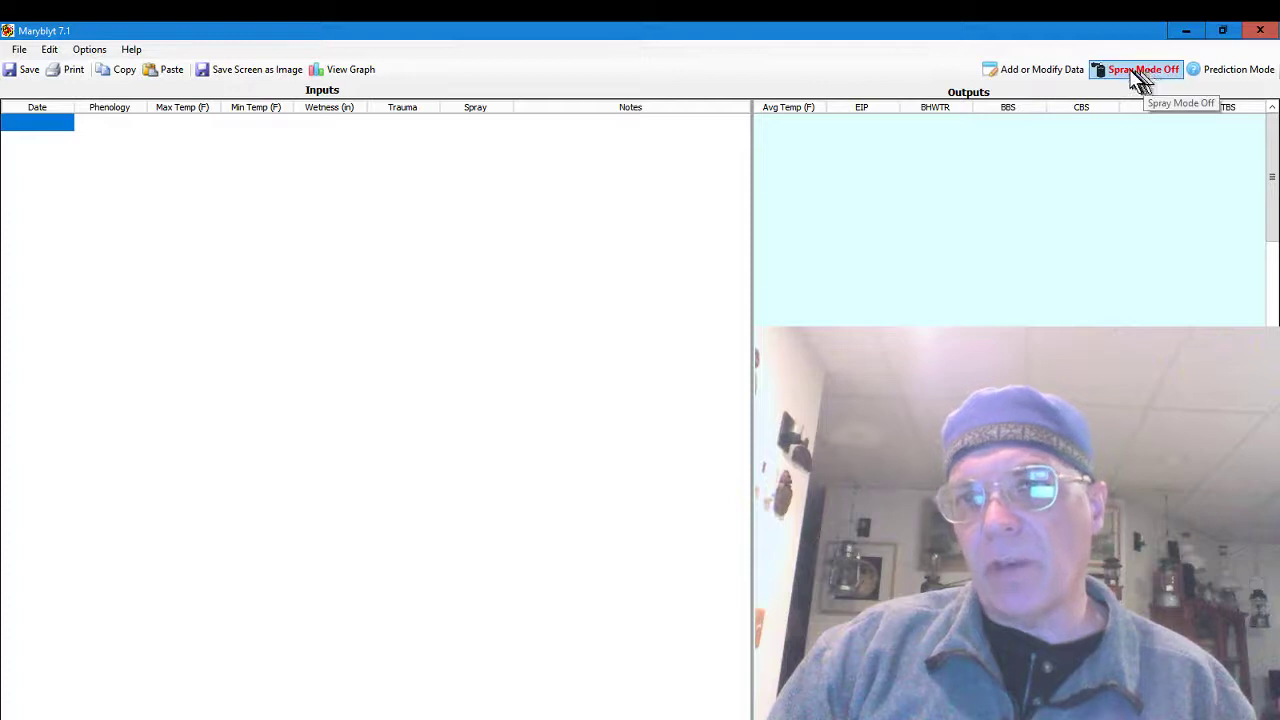
click(1131, 82)
click(1131, 82)
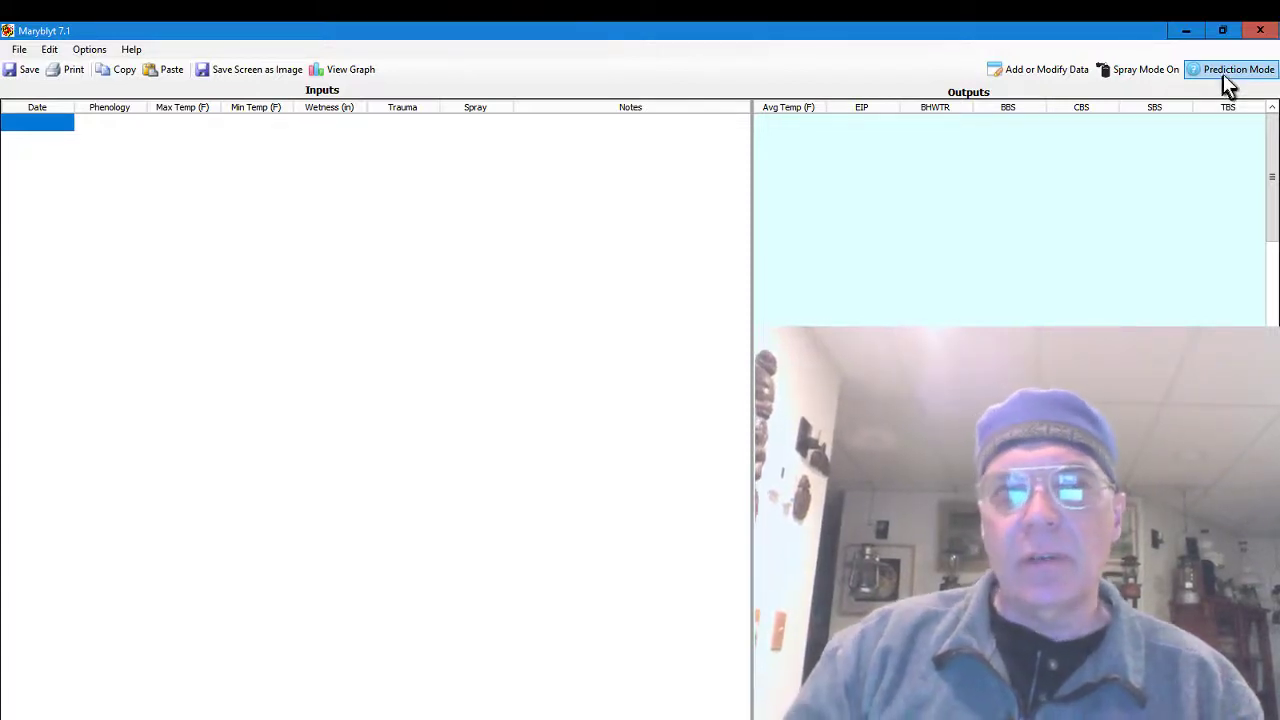
- Start adding data and fill the first row with date 3/31/2018 and phenology stage ST
click(1033, 75)
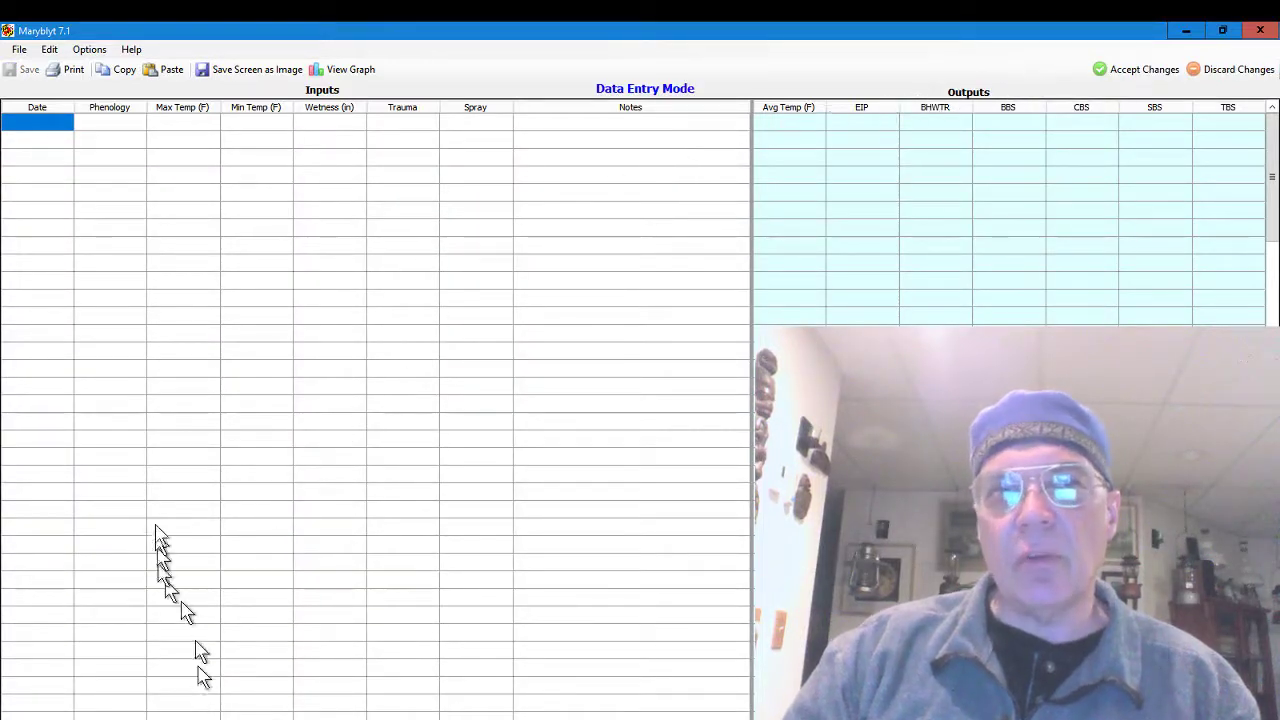
click(40, 130)
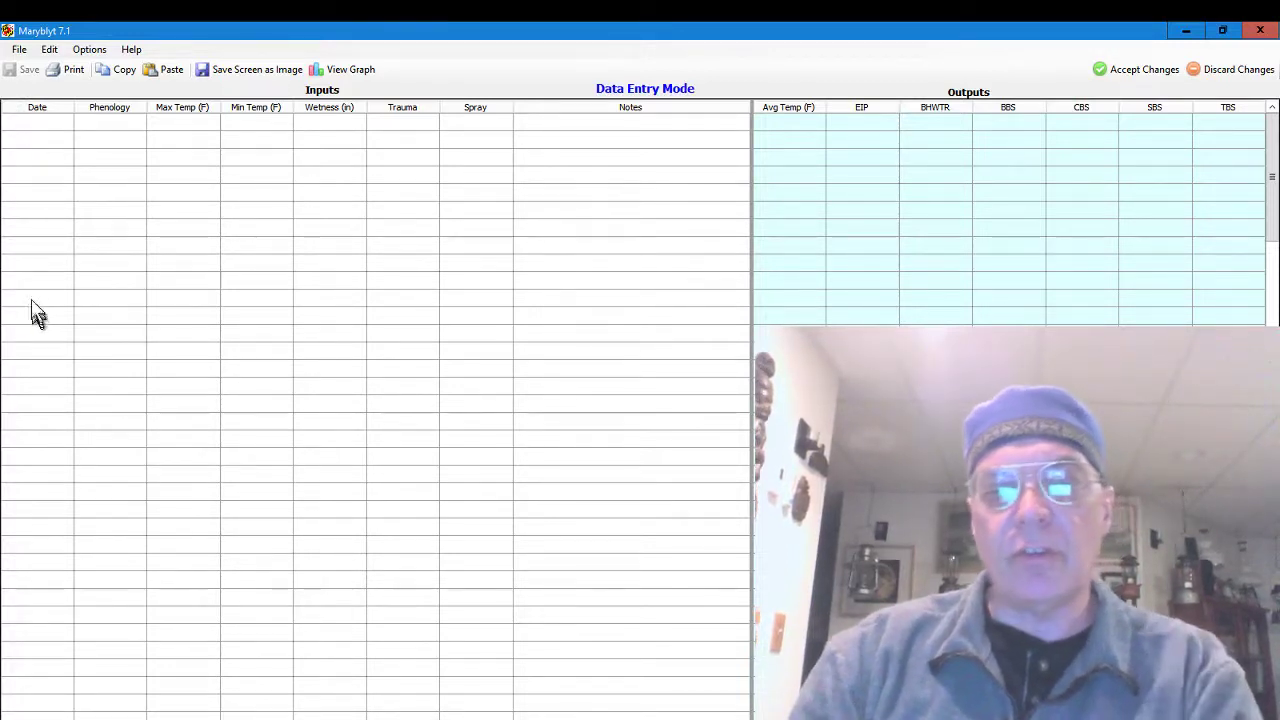
text(3/31/)
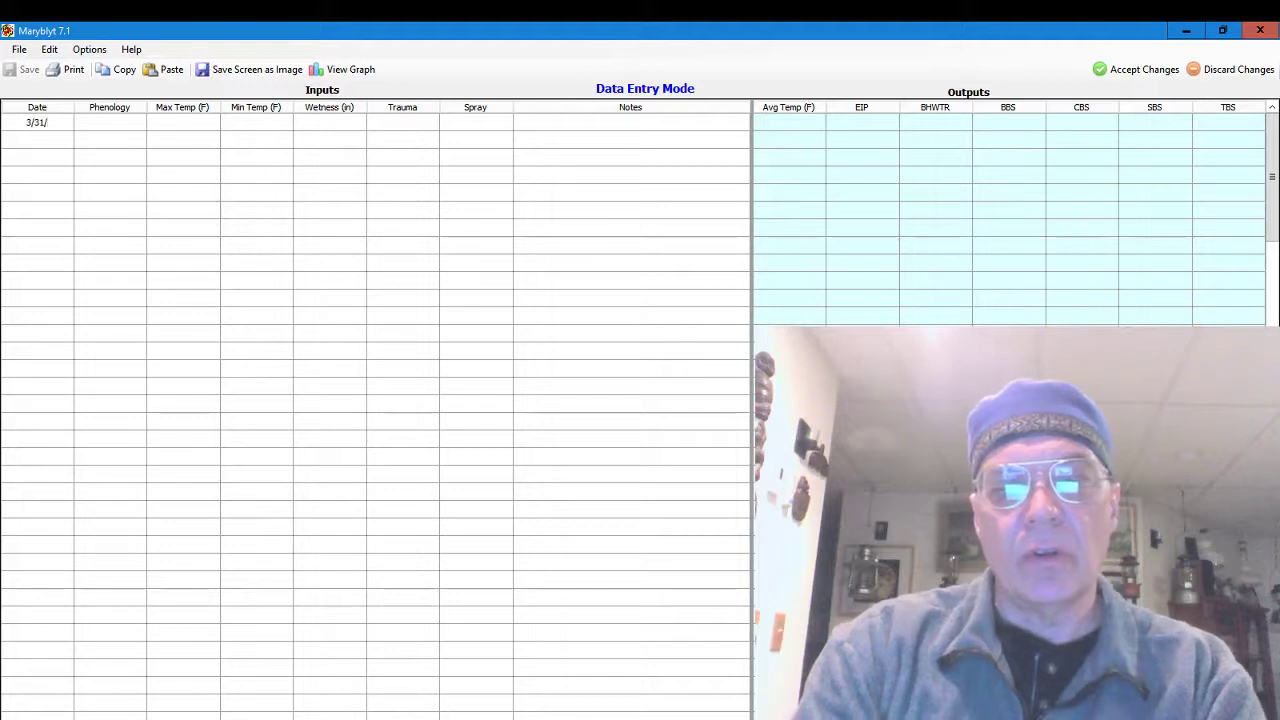
text(2018)
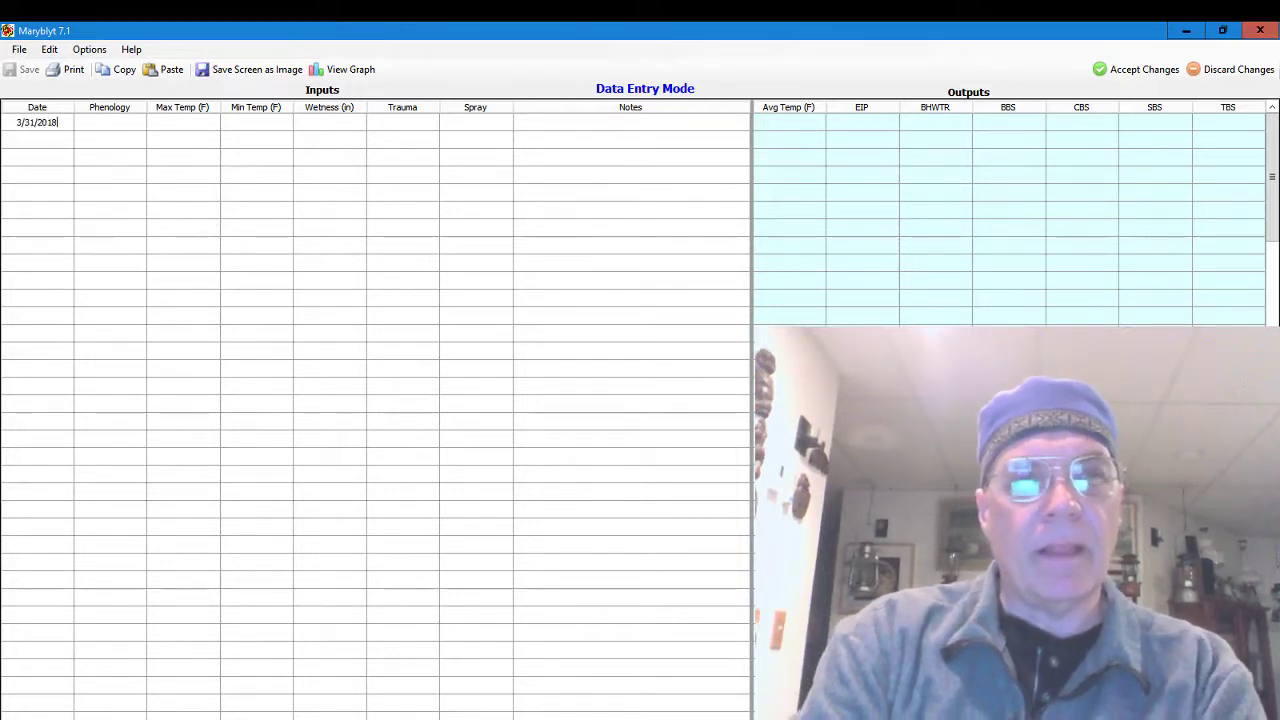
key(Tab)
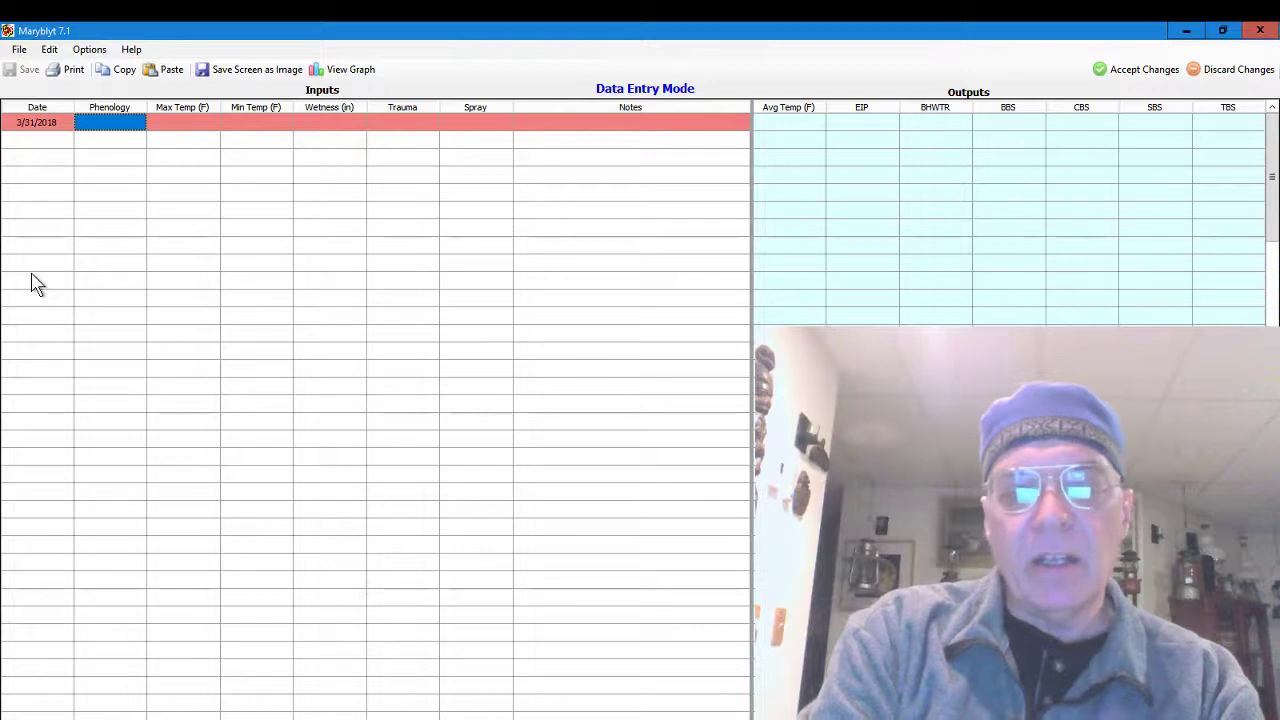
text(ST)
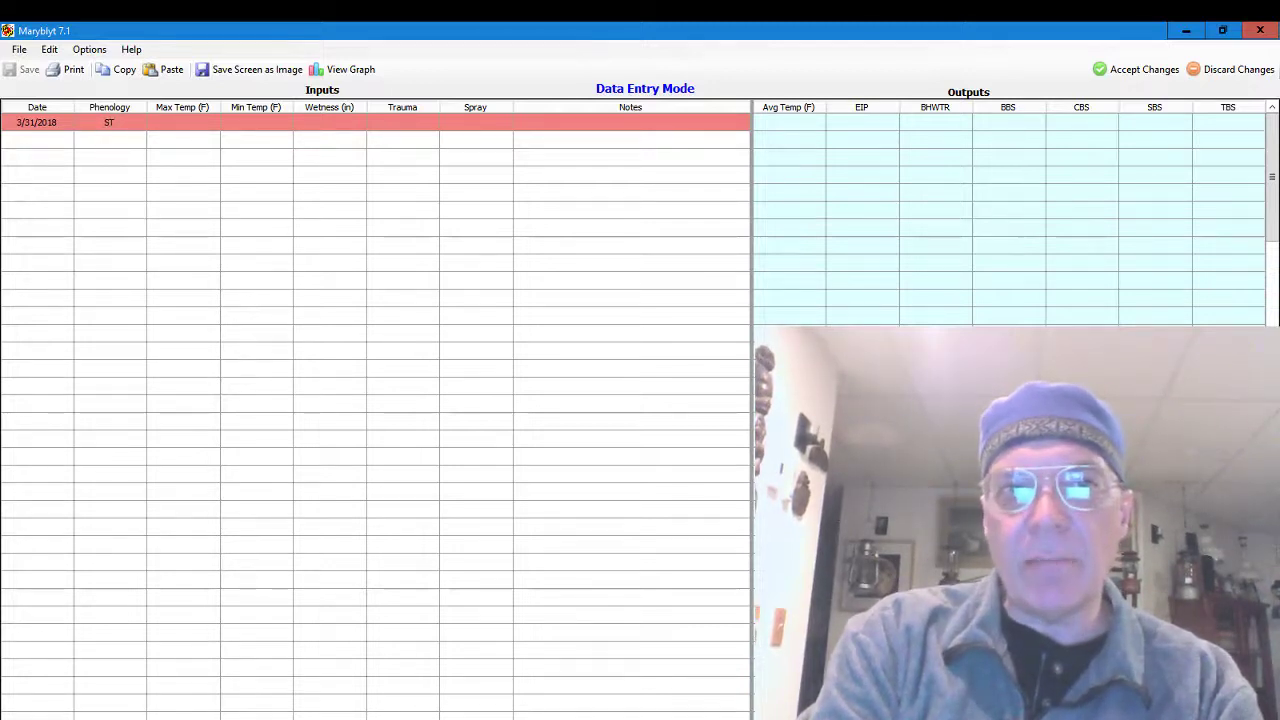
key(Tab)
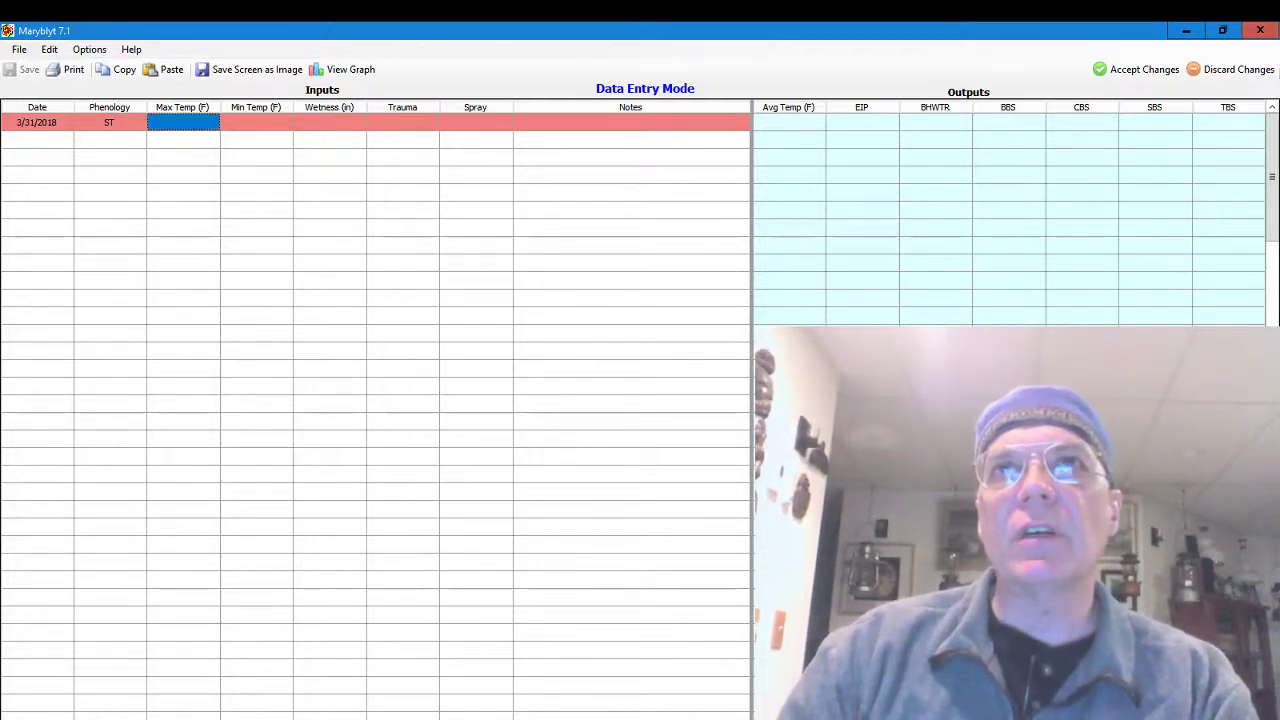
key(alt+Tab)
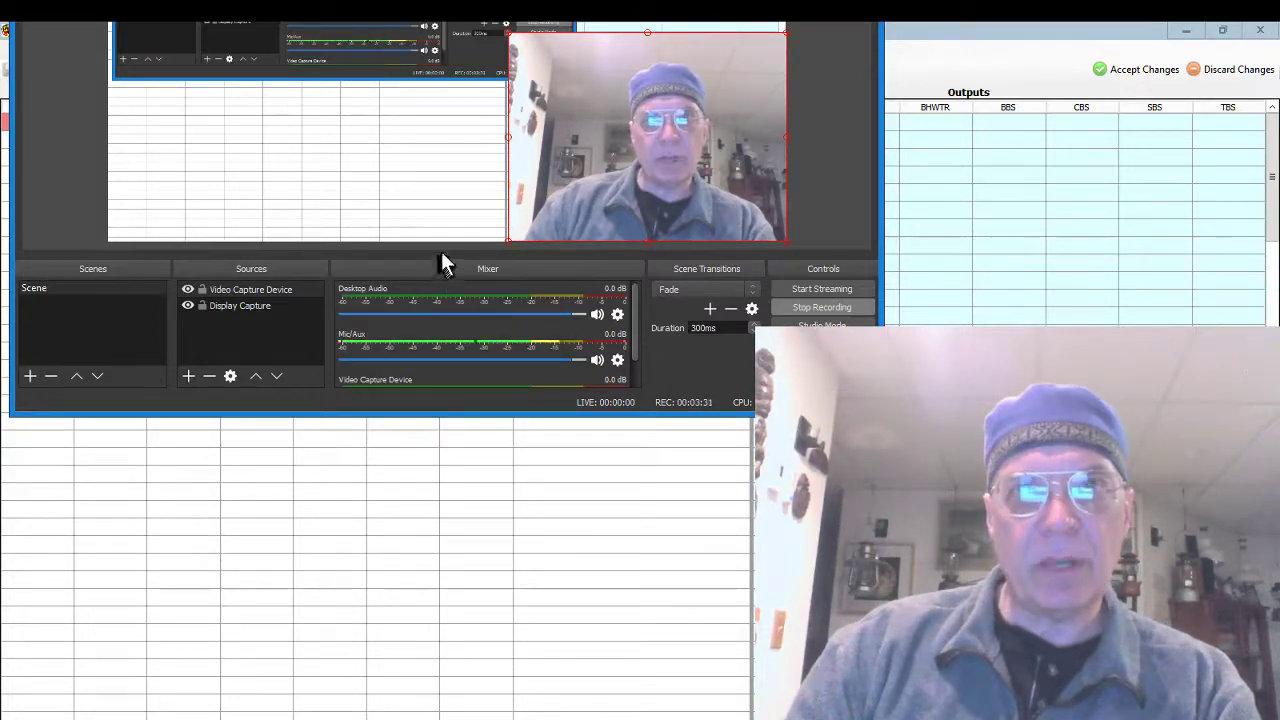
drag(447, 0, 708, 0)
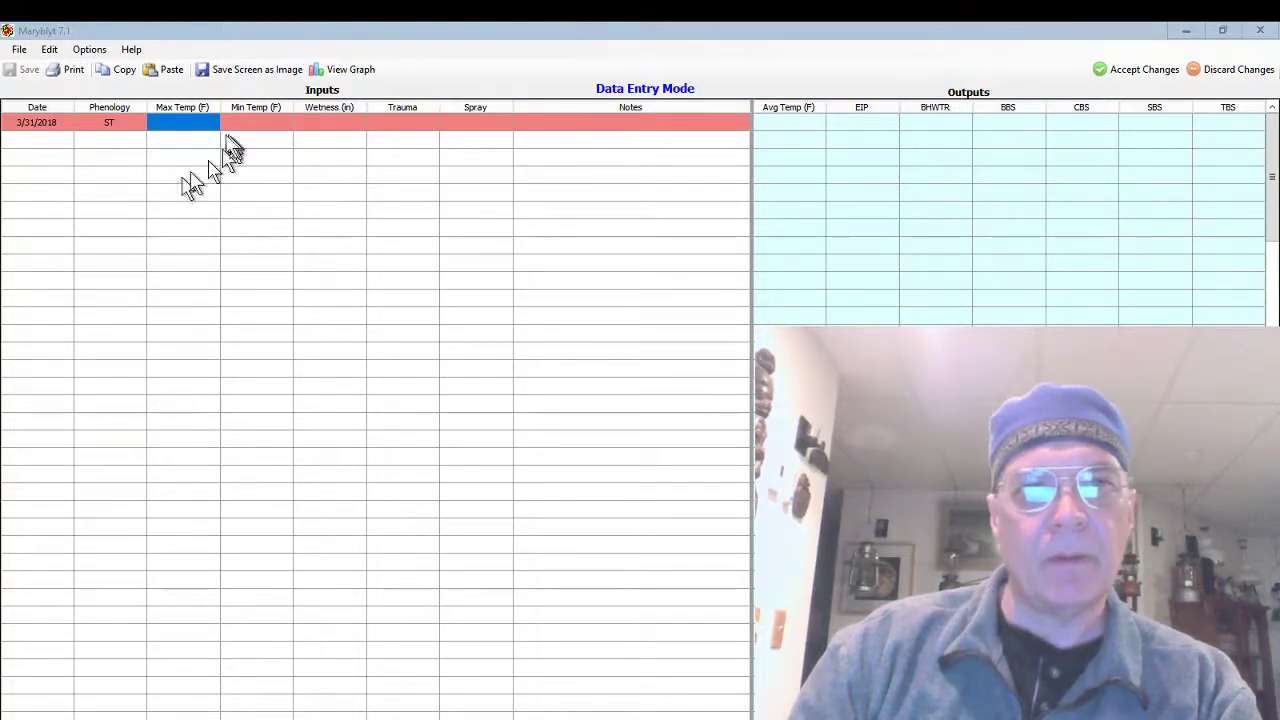
- Enter a maximum temperature of 51.4 °F, a minimum of 27.3 °F and 0.10 in wetness for 3/31/2018
click(190, 123)
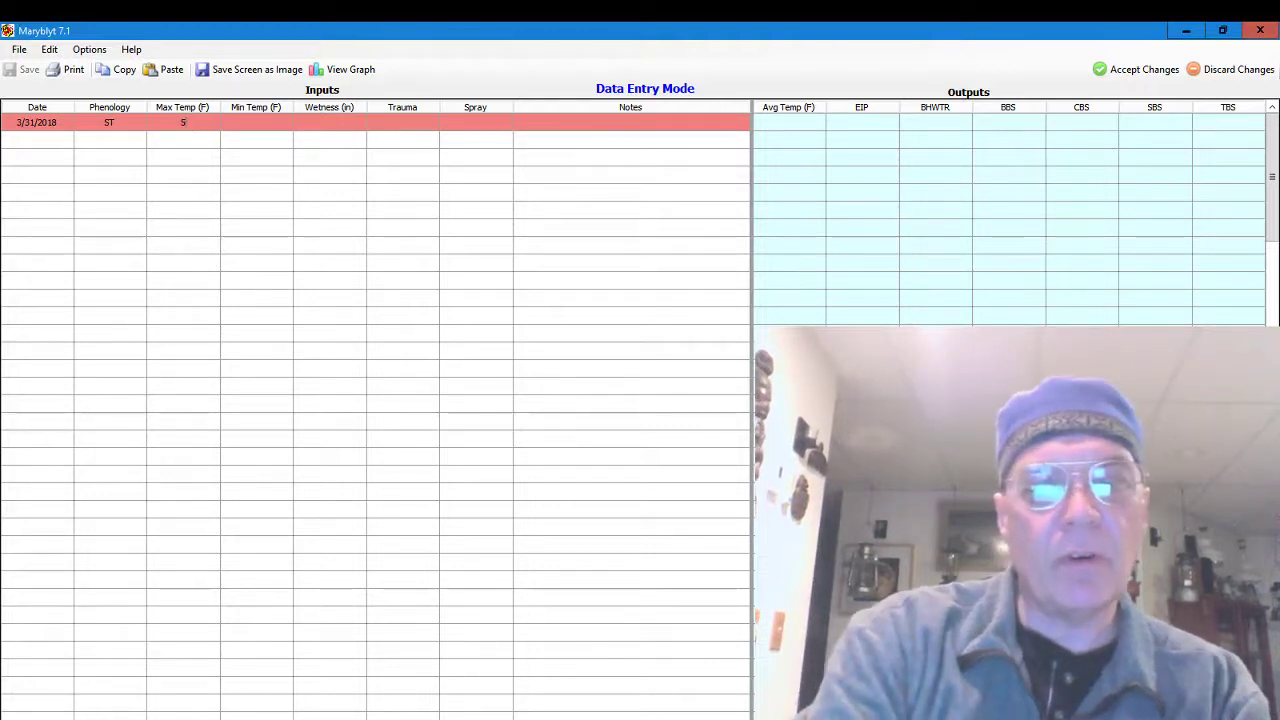
text(51.4)
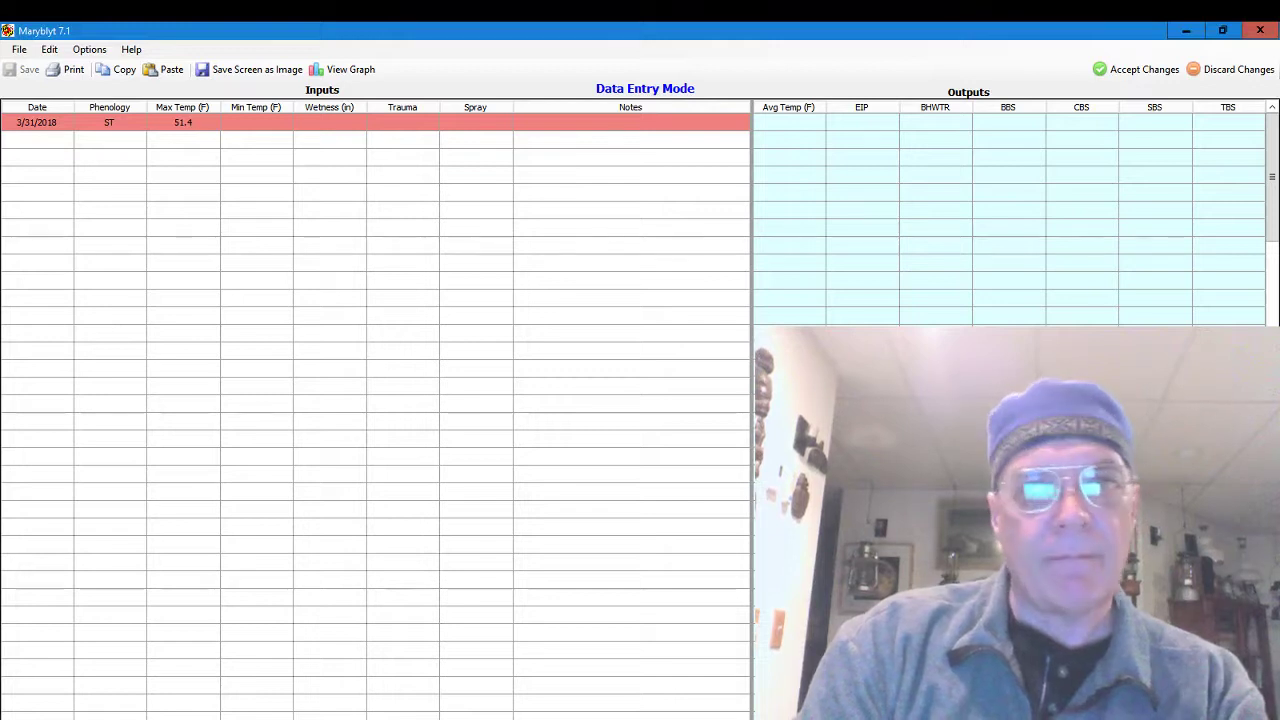
key(Tab)
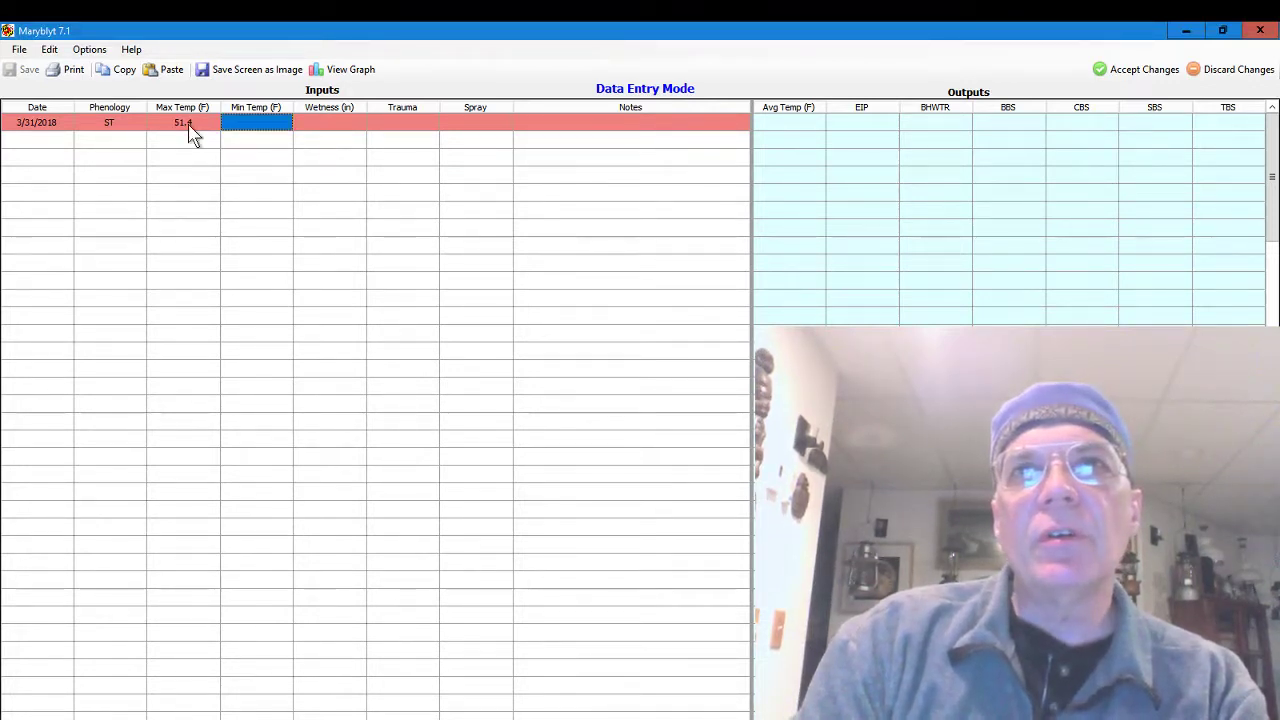
text(27)
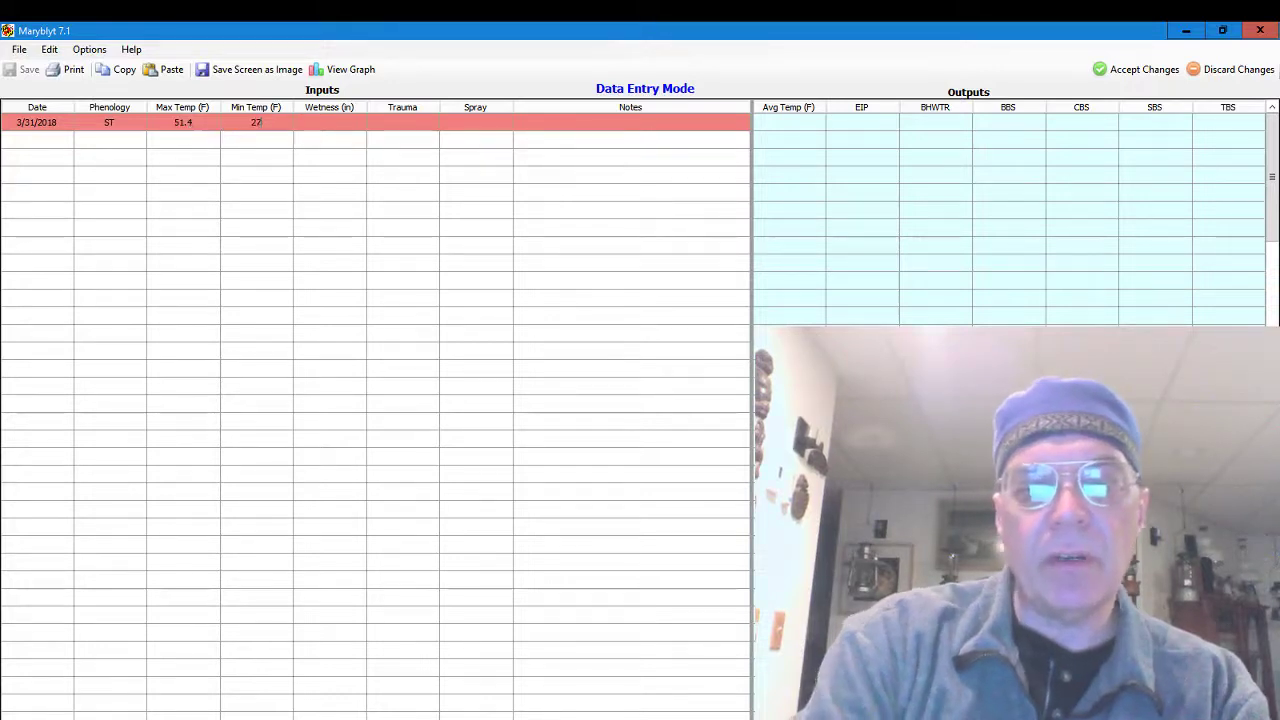
text(.3)
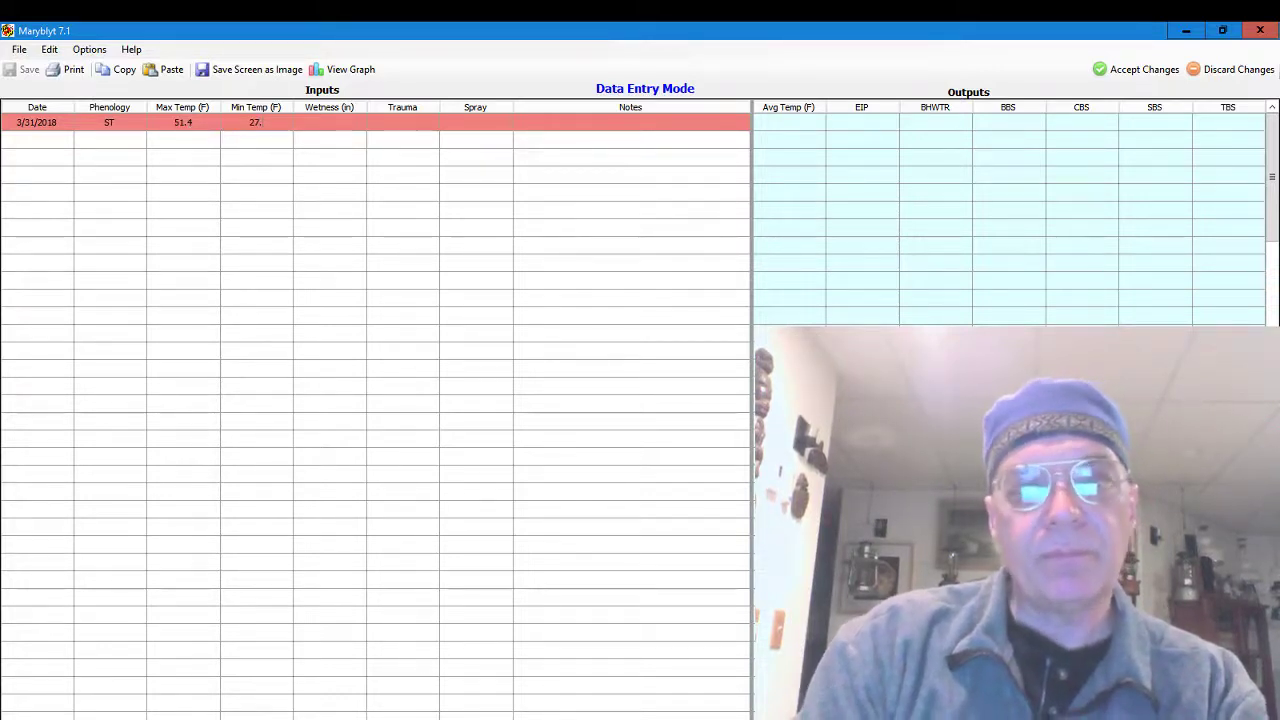
click(318, 124)
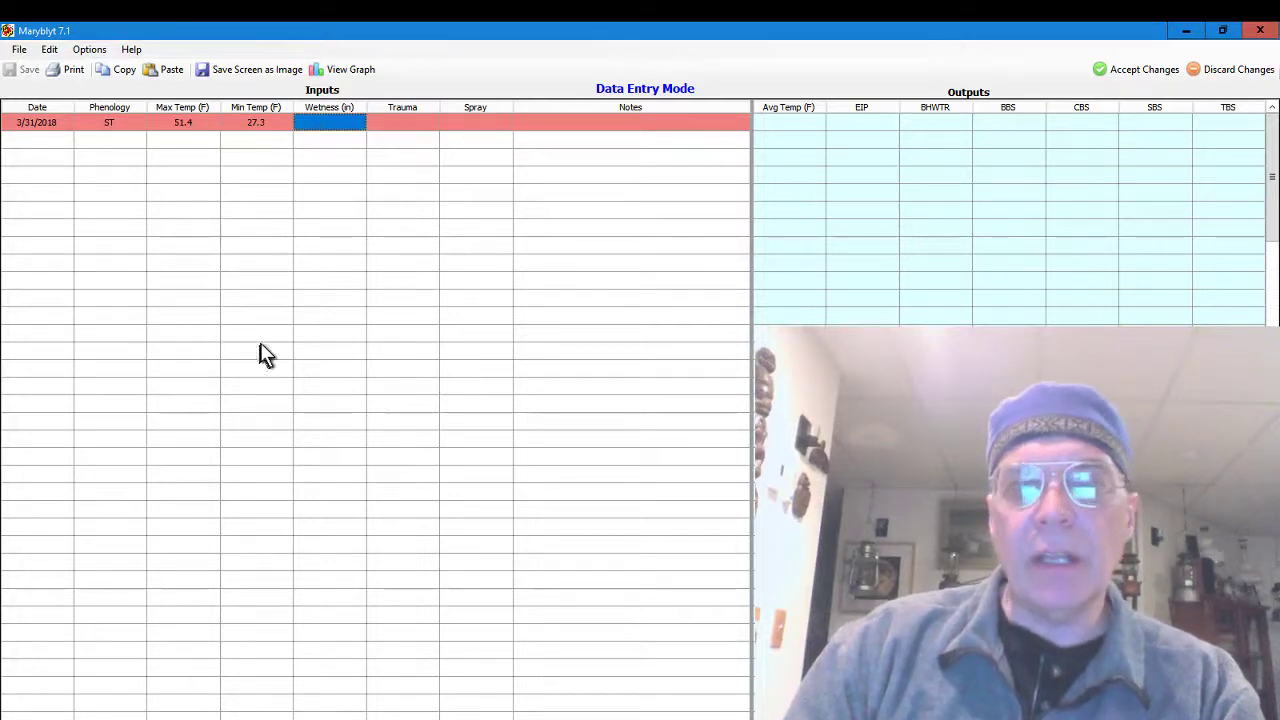
text(.1)
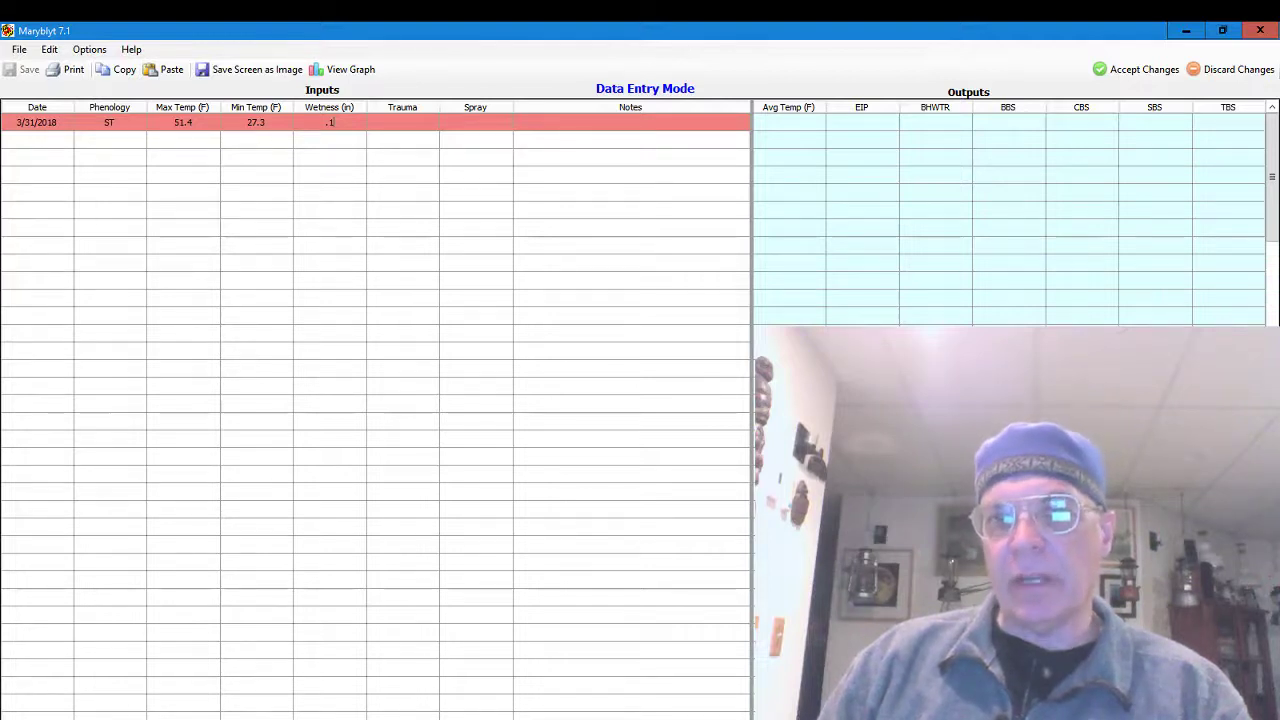
- Add the note "Wintery mix Frost" to the 3/31/2018 record
click(585, 122)
text(Wi)
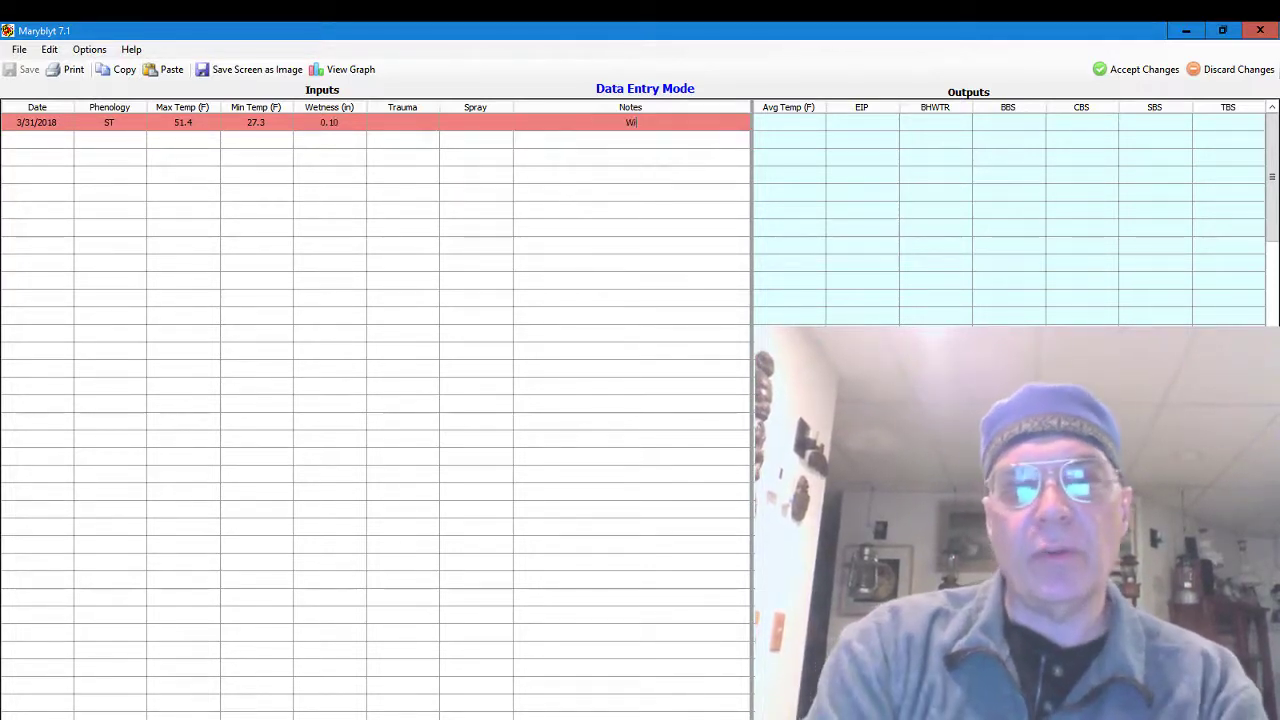
text(ntery mix)
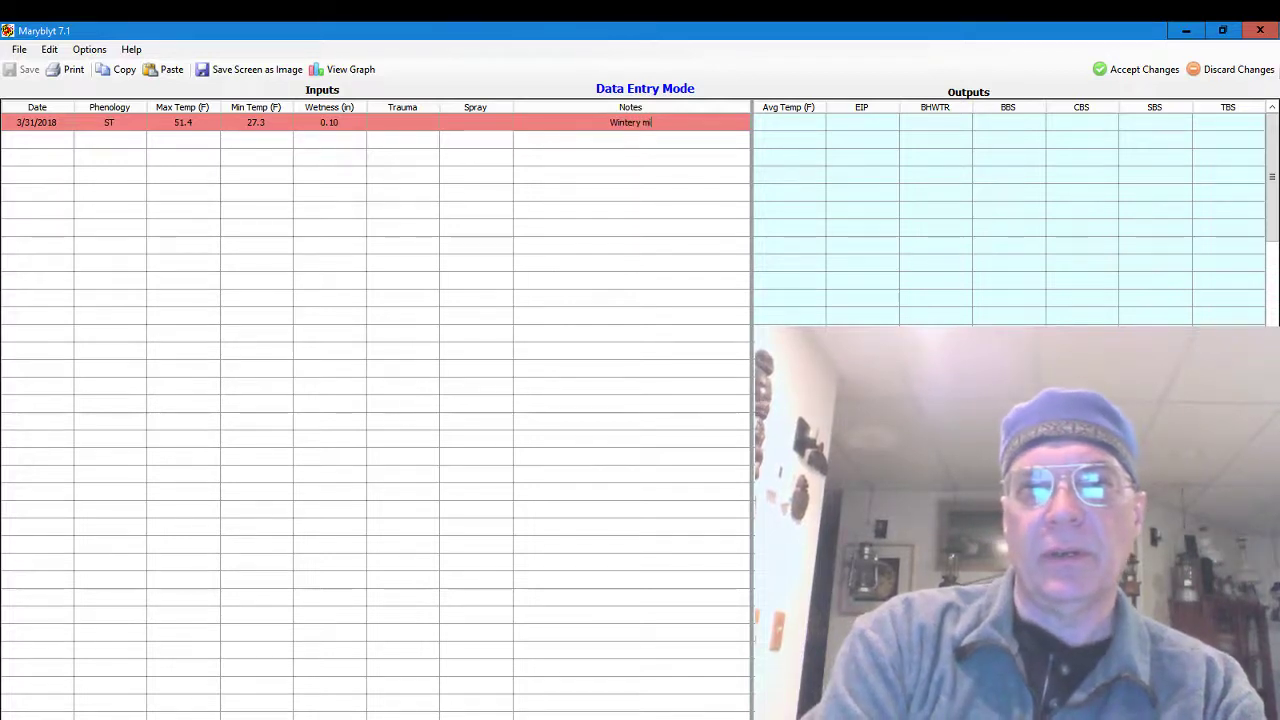
- Start the second data row with date 4/1/2018 and phenology stage ST
click(45, 145)
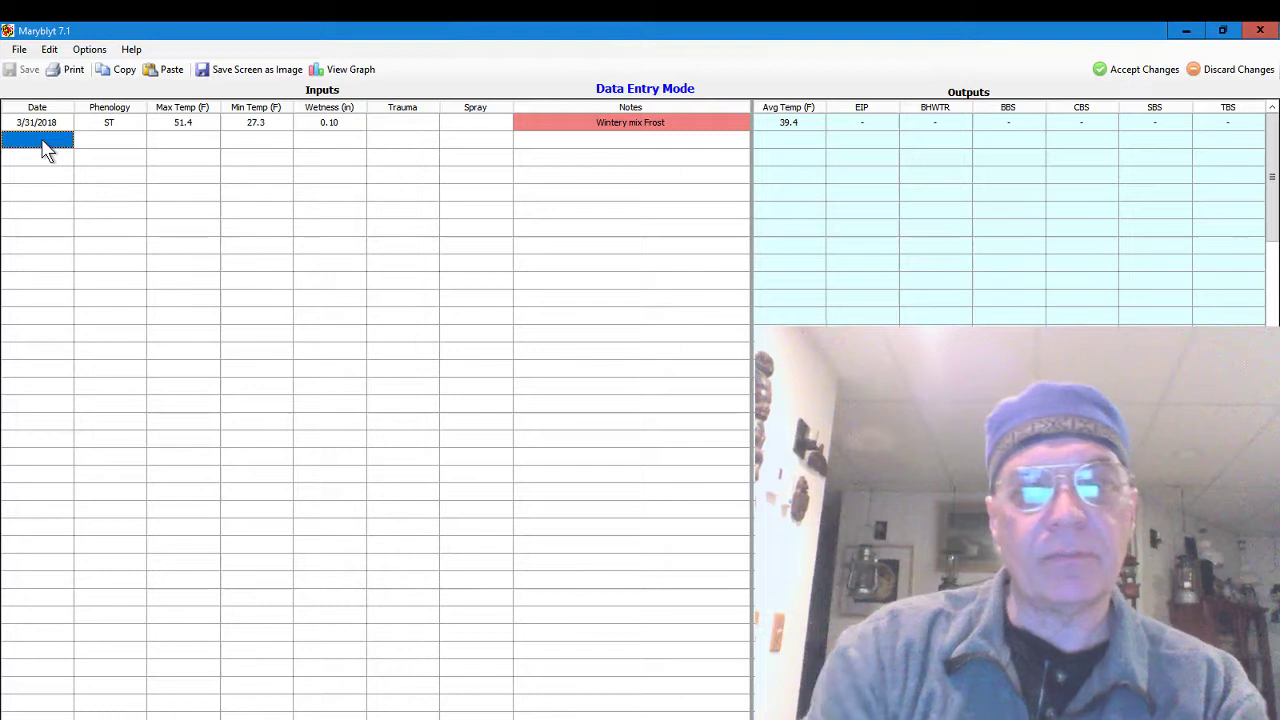
text(4/1/2)
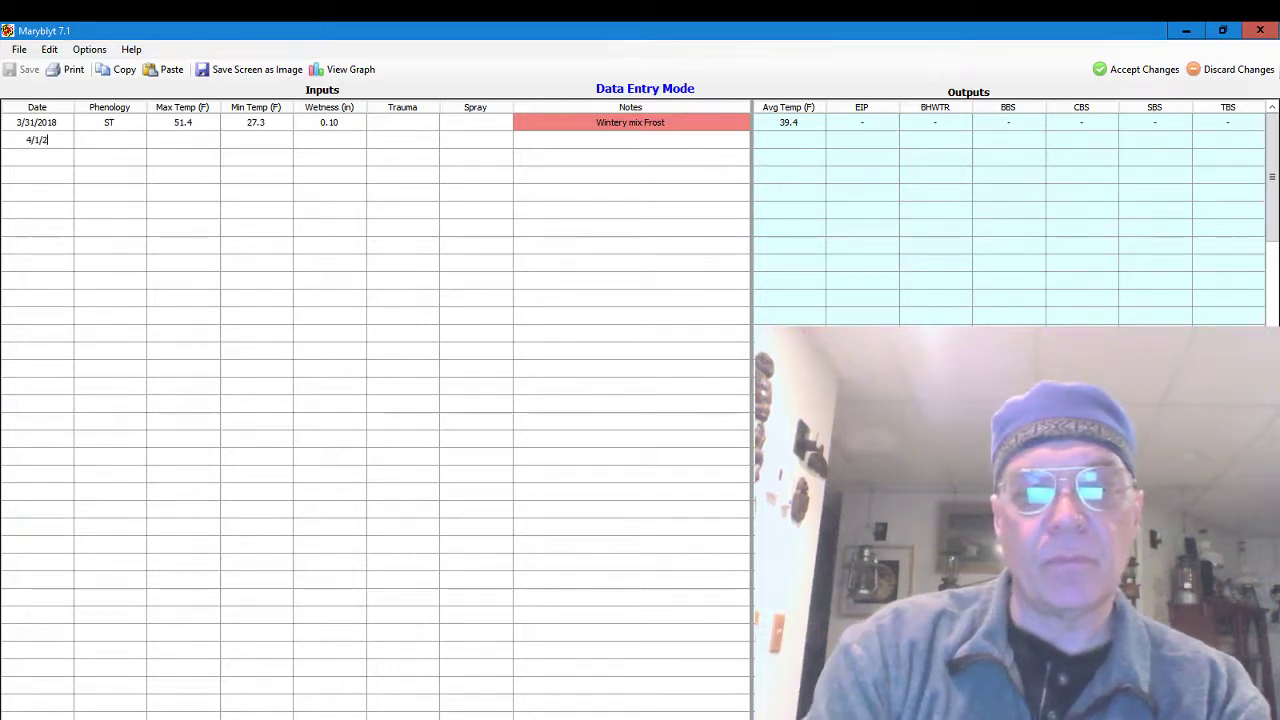
text(018)
key(Escape)
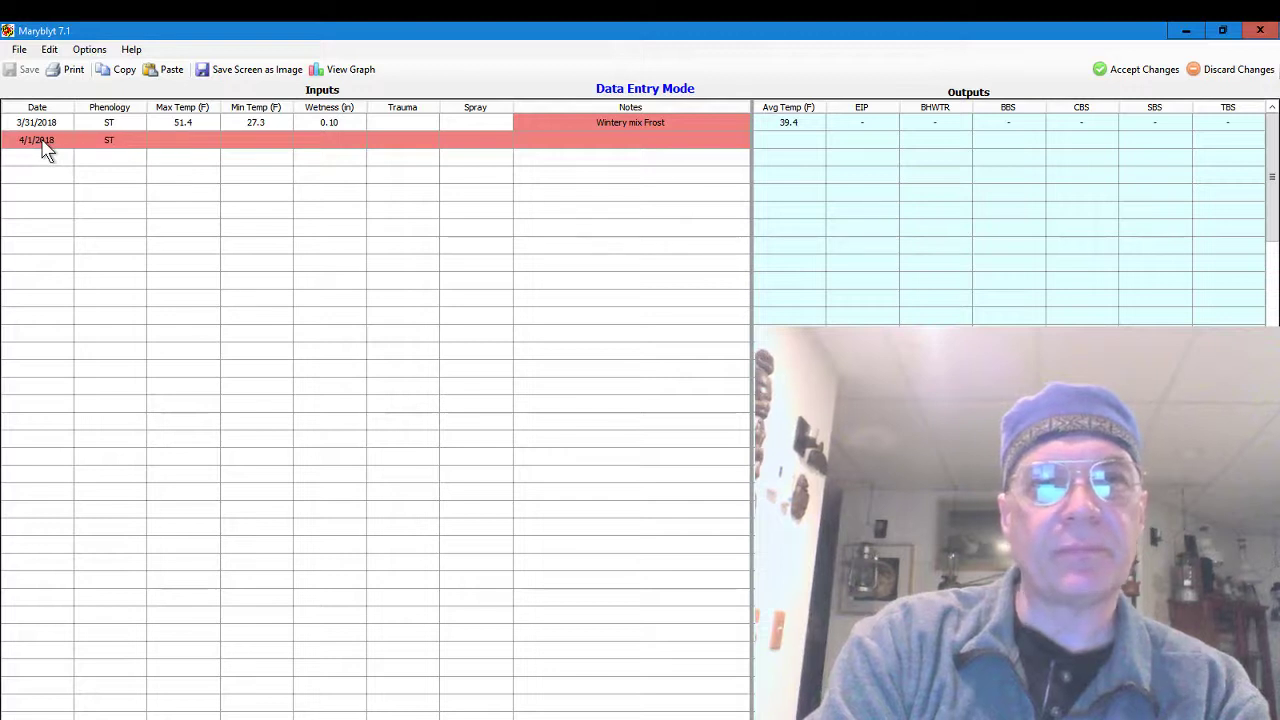
key(Tab)
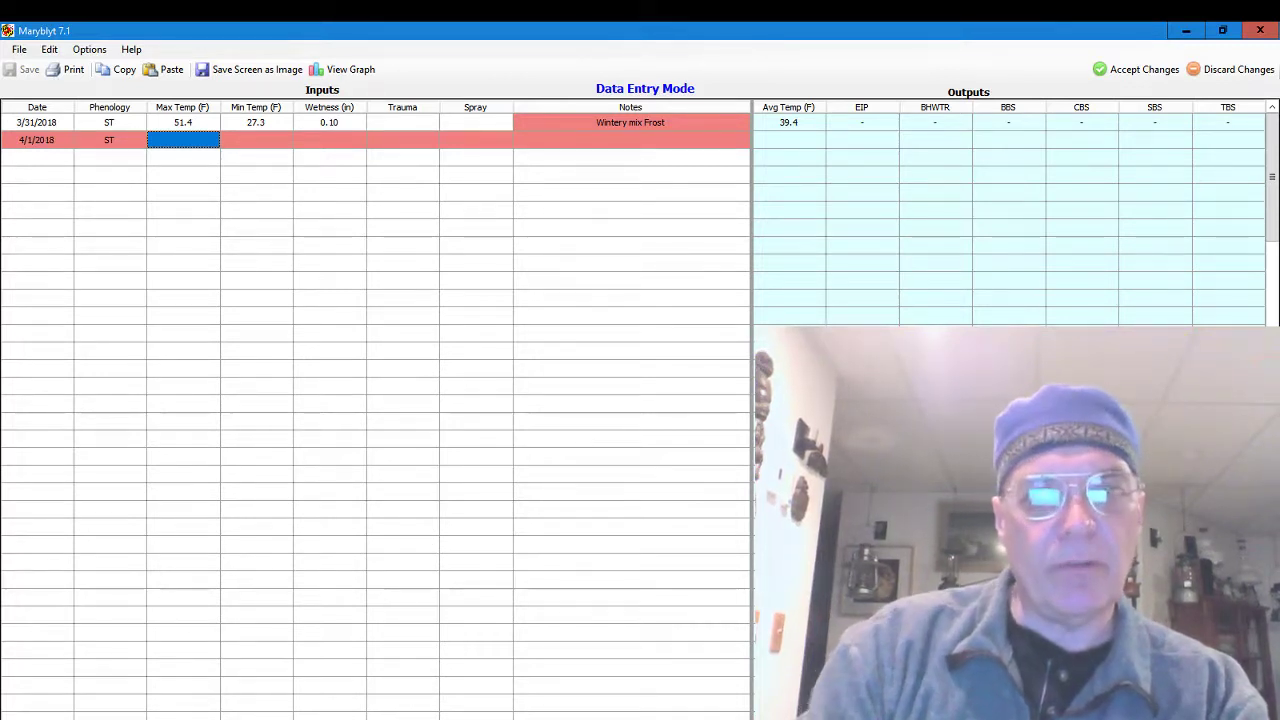
- Enter a maximum temperature of 42.4 °F, a minimum of 20.6 °F and 0.00 in wetness for 4/1/2018
text(42)
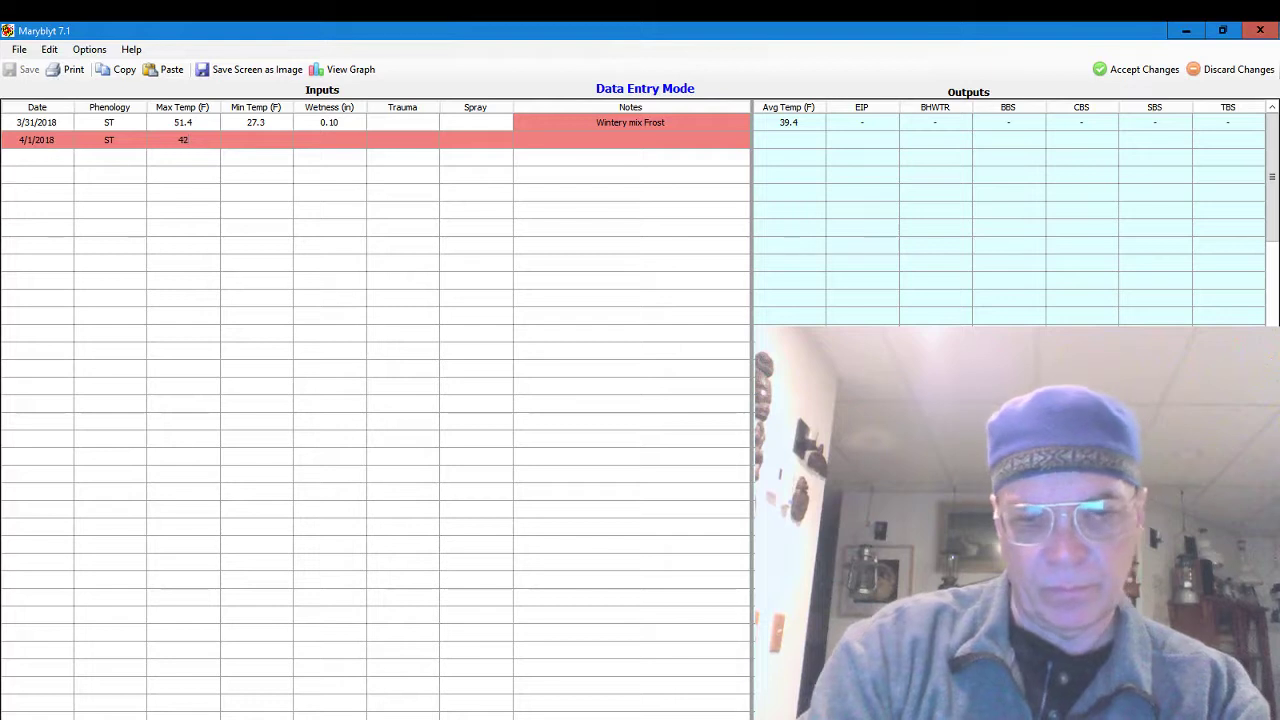
text(.4)
key(Tab)
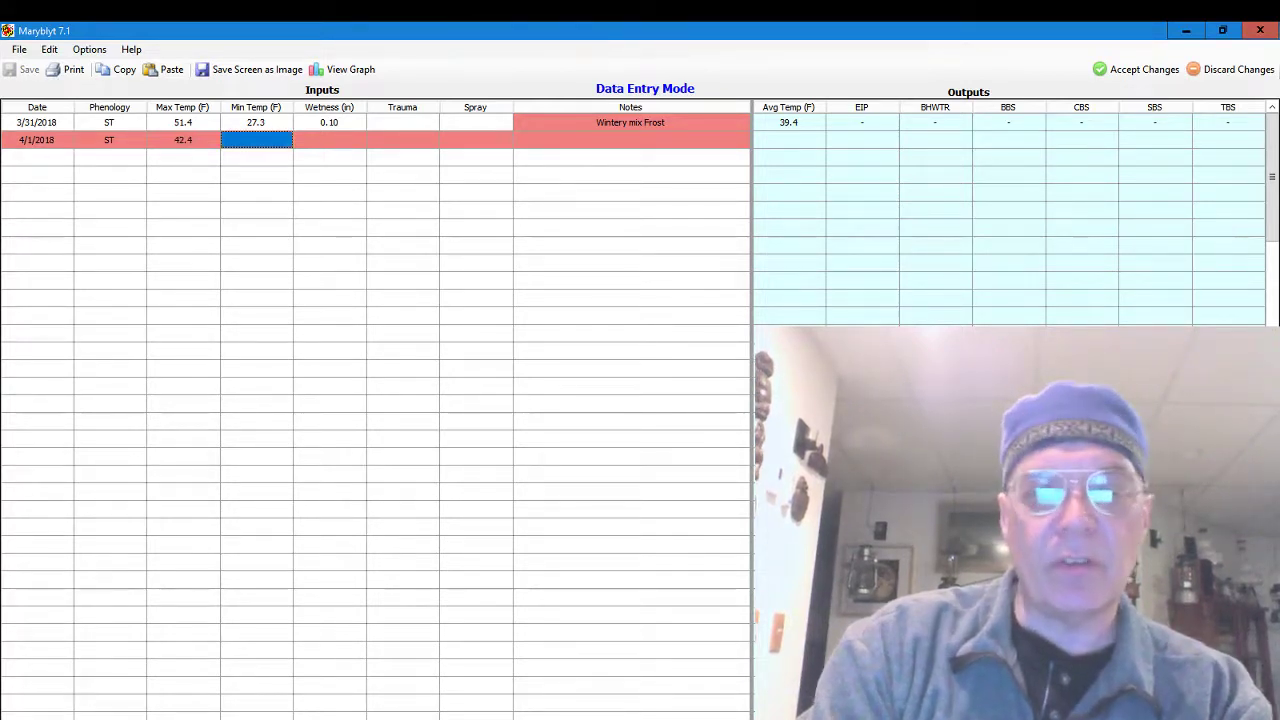
text(20.6)
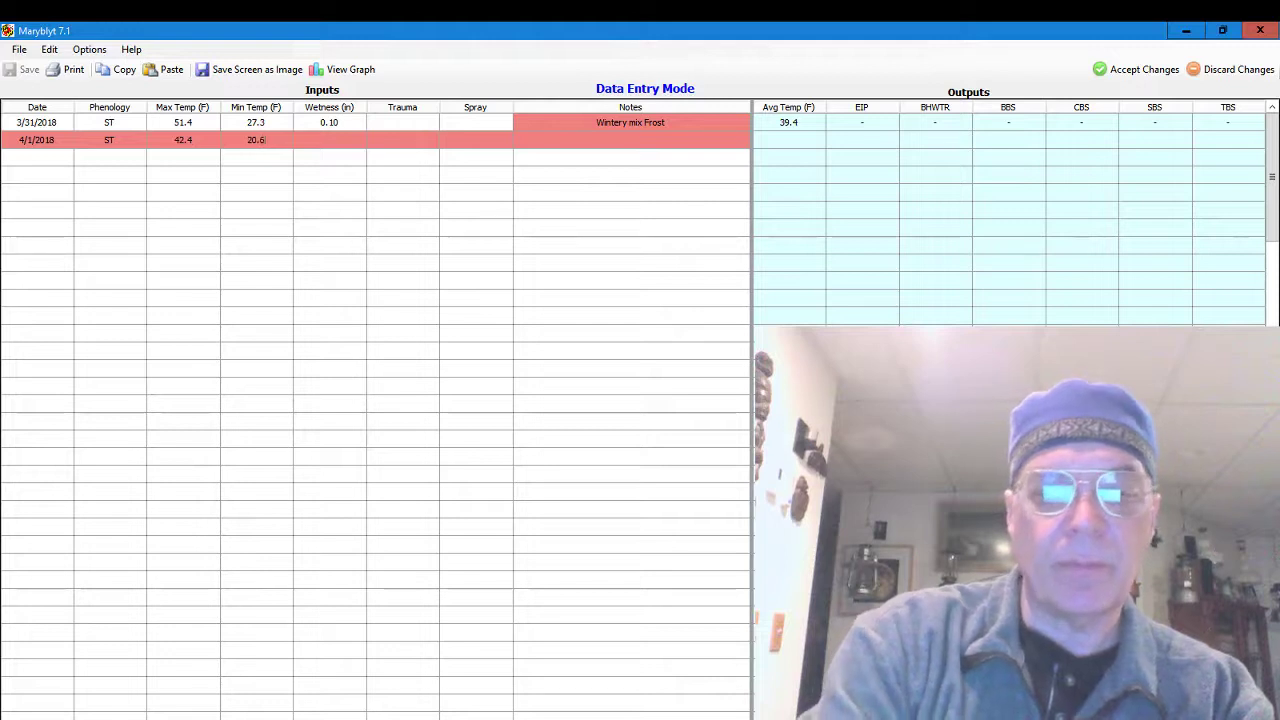
key(Tab)
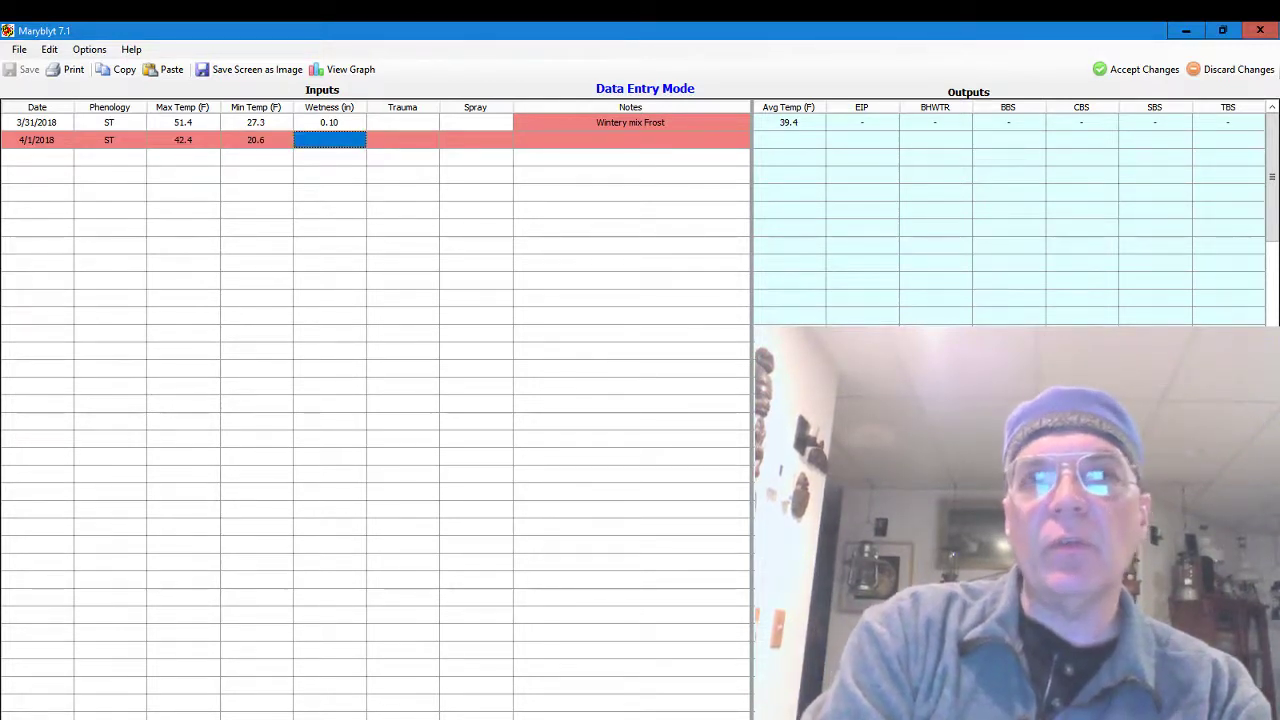
text(0.)
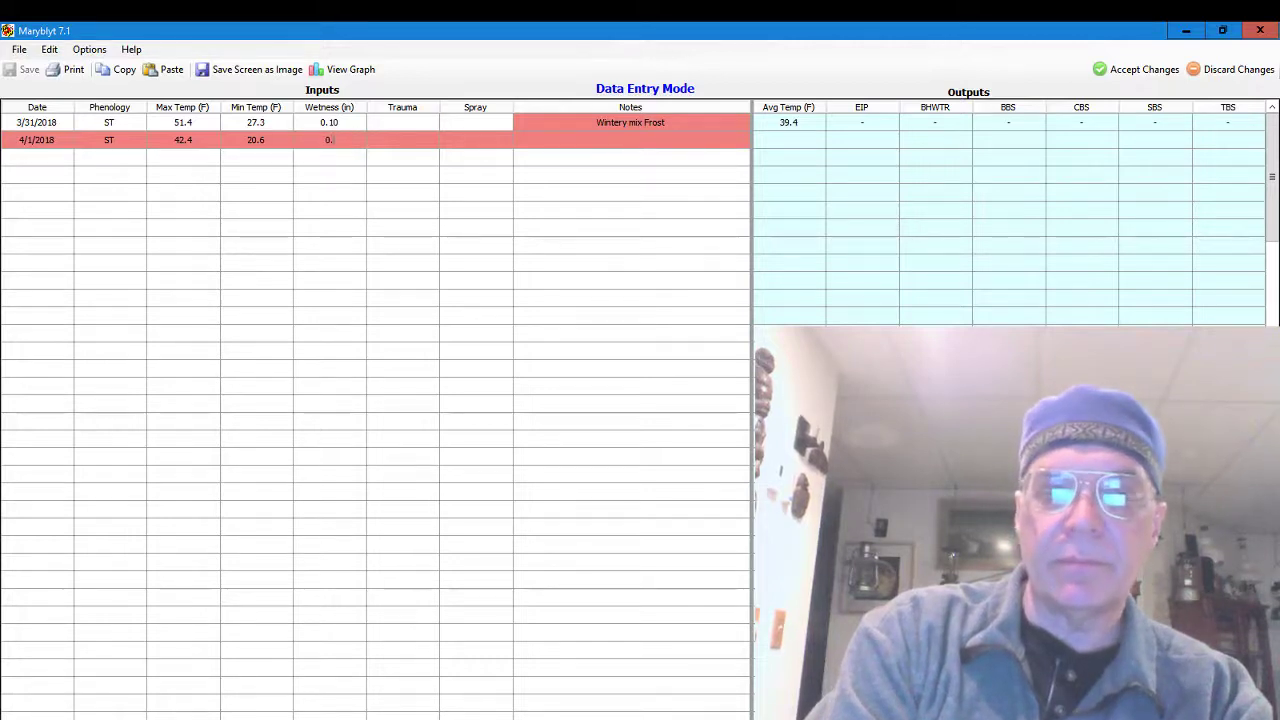
text(0)
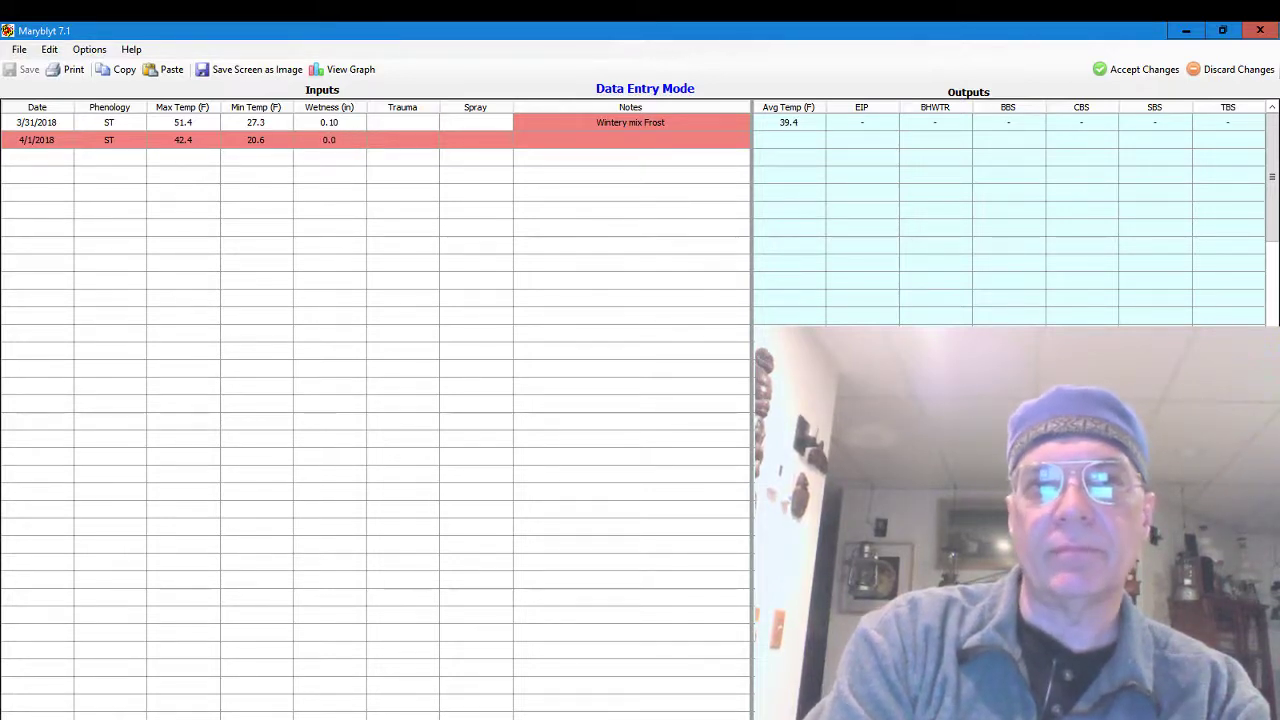
- Leave trauma and spray blank for 4/1/2018 and add the note "Dry"
key(Tab)
key(Tab)
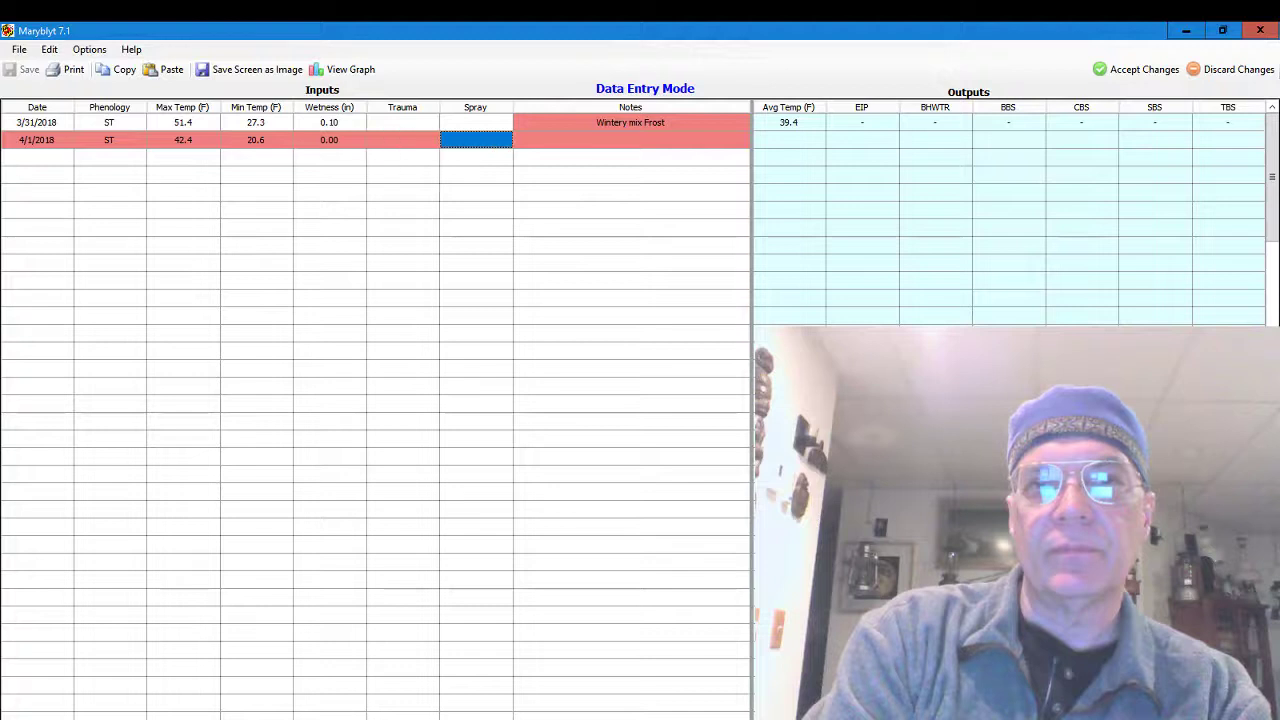
key(Tab)
text(D)
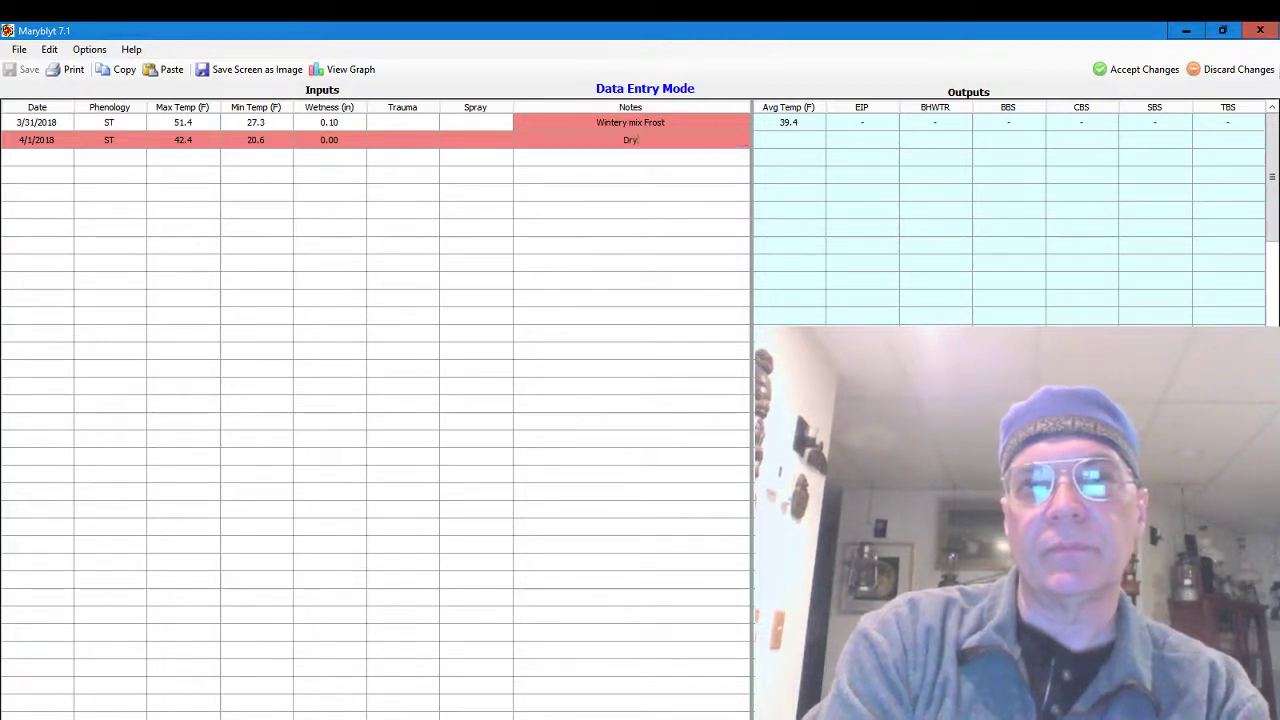
key(Tab)
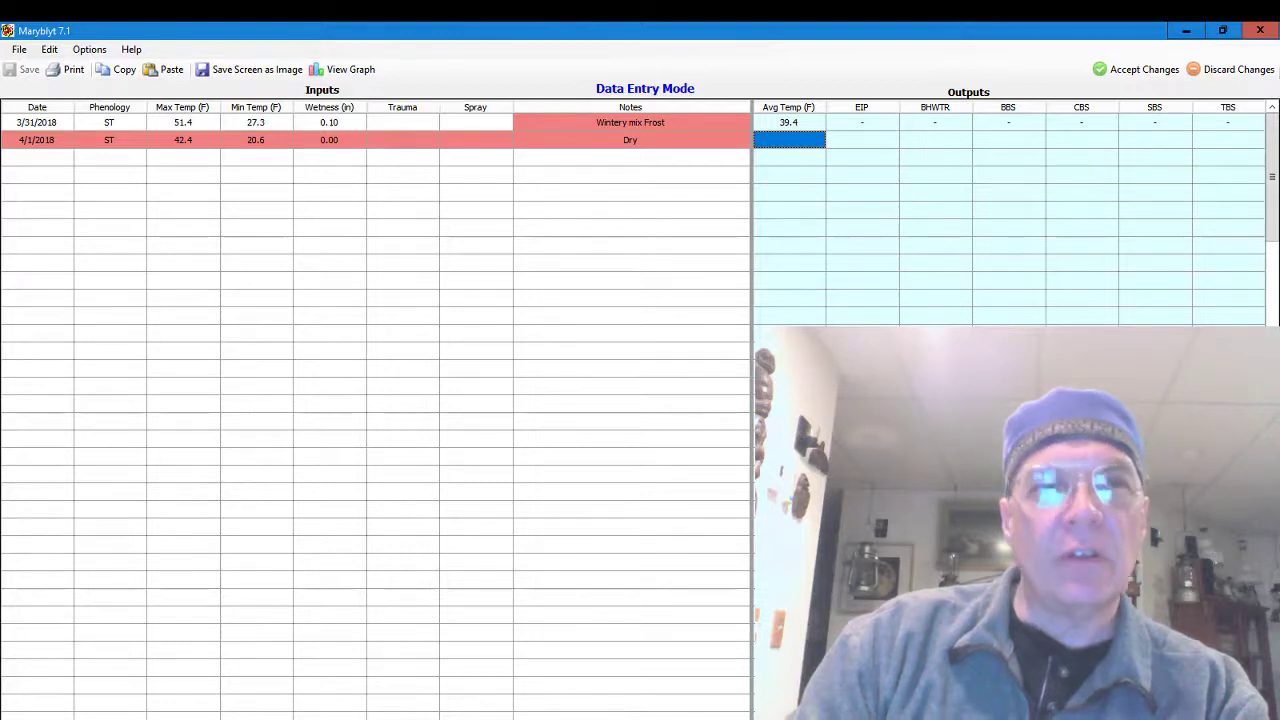
- Start the third data row with date 4/2/2018 and phenology stage ST
click(27, 162)
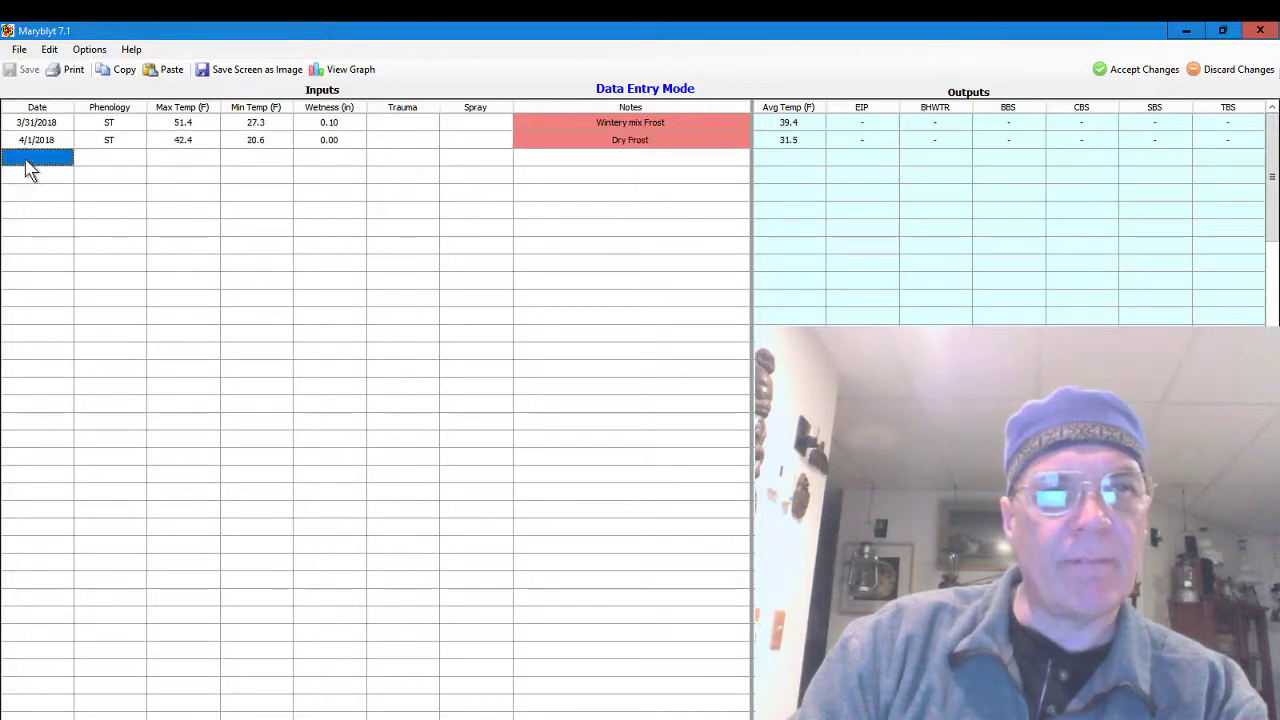
text(4/2)
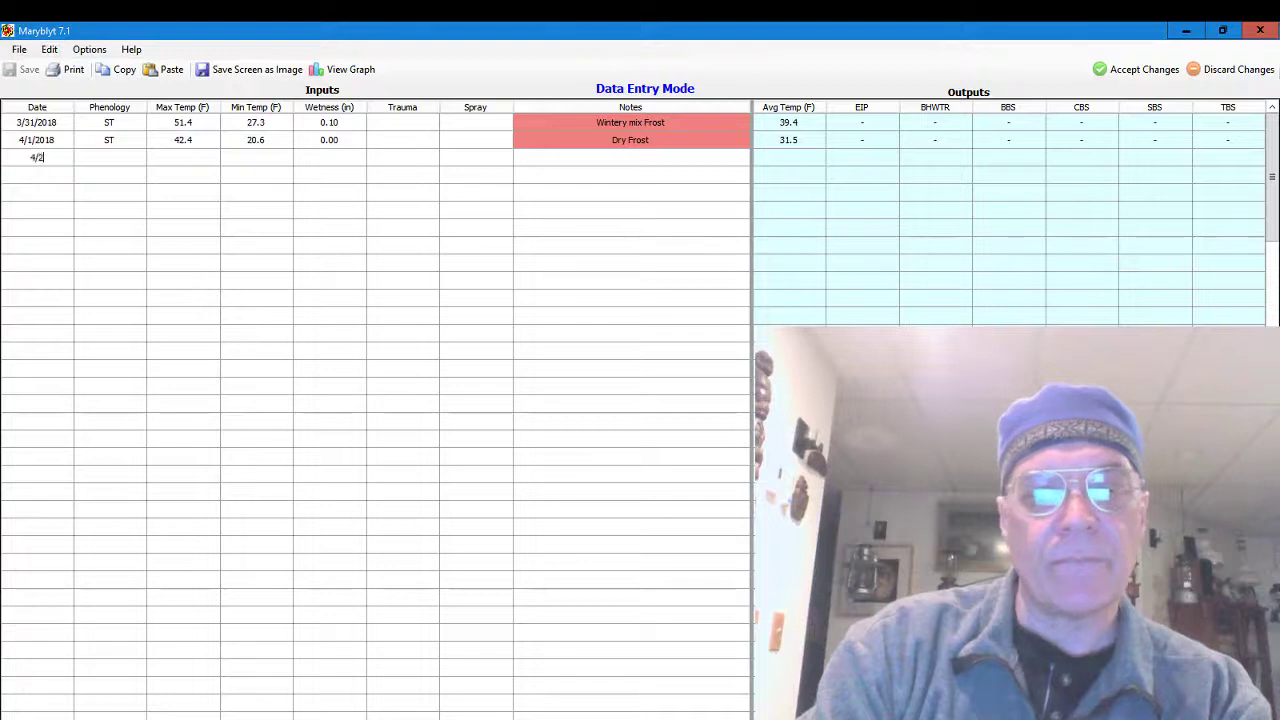
text(/2018)
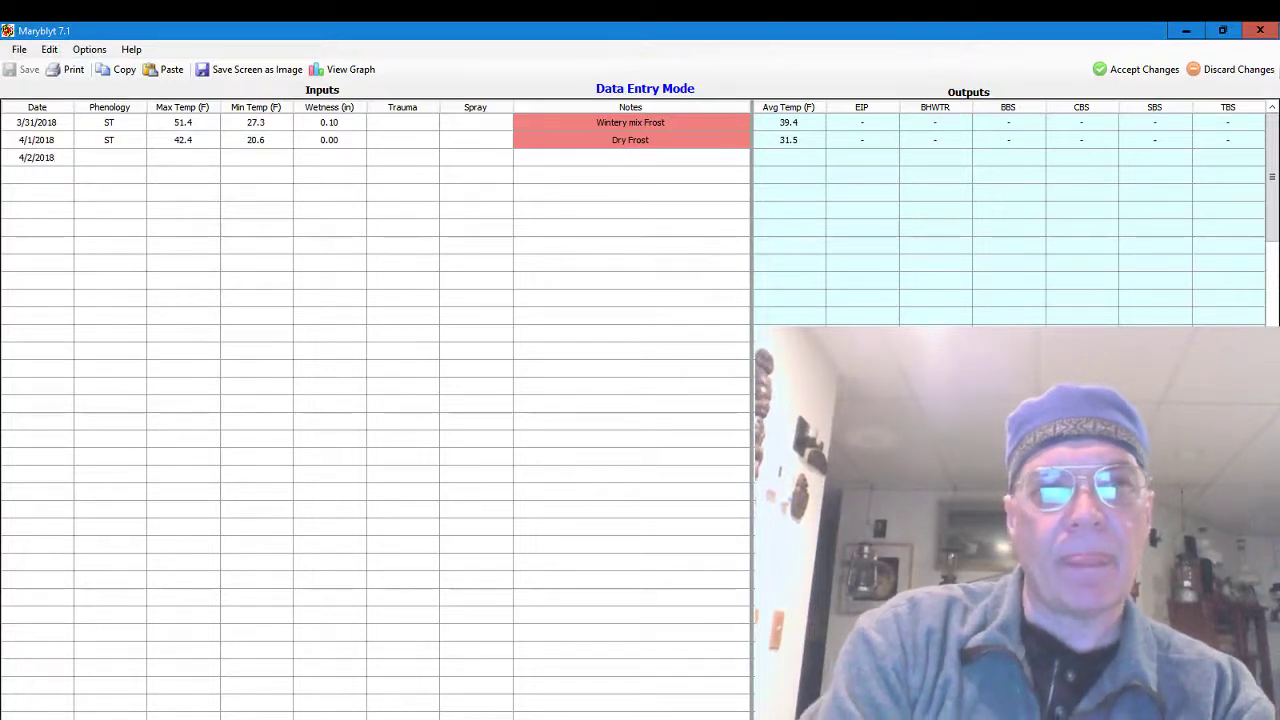
key(Tab)
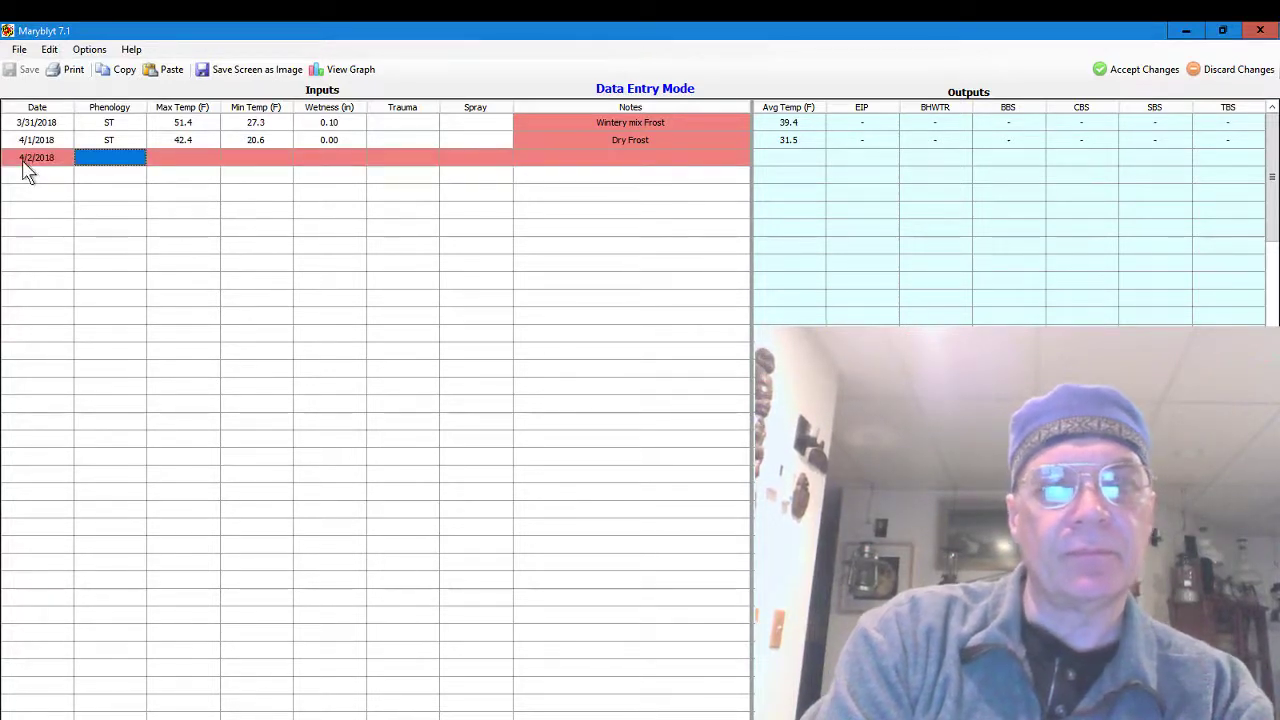
text(ST)
key(Tab)
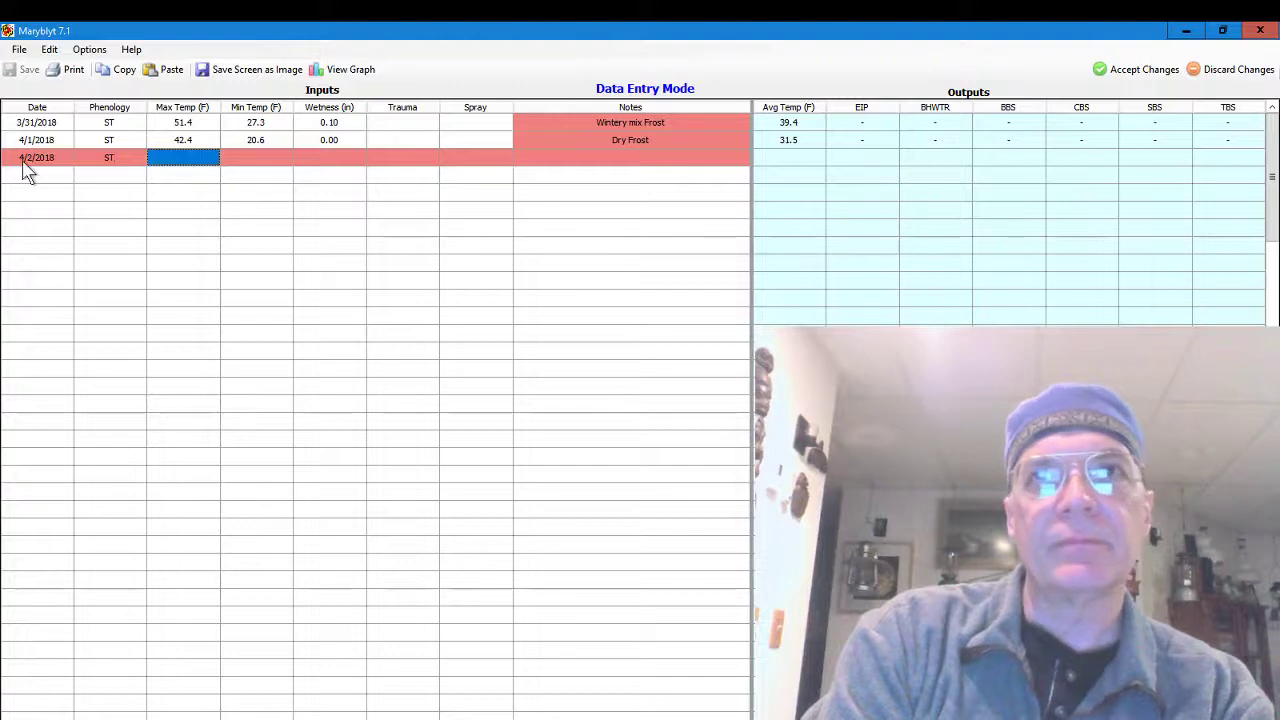
- Enter a maximum temperature of 51.9 °F, a minimum of 29.6 °F and 0.00 in wetness for 4/2/2018
text(5)
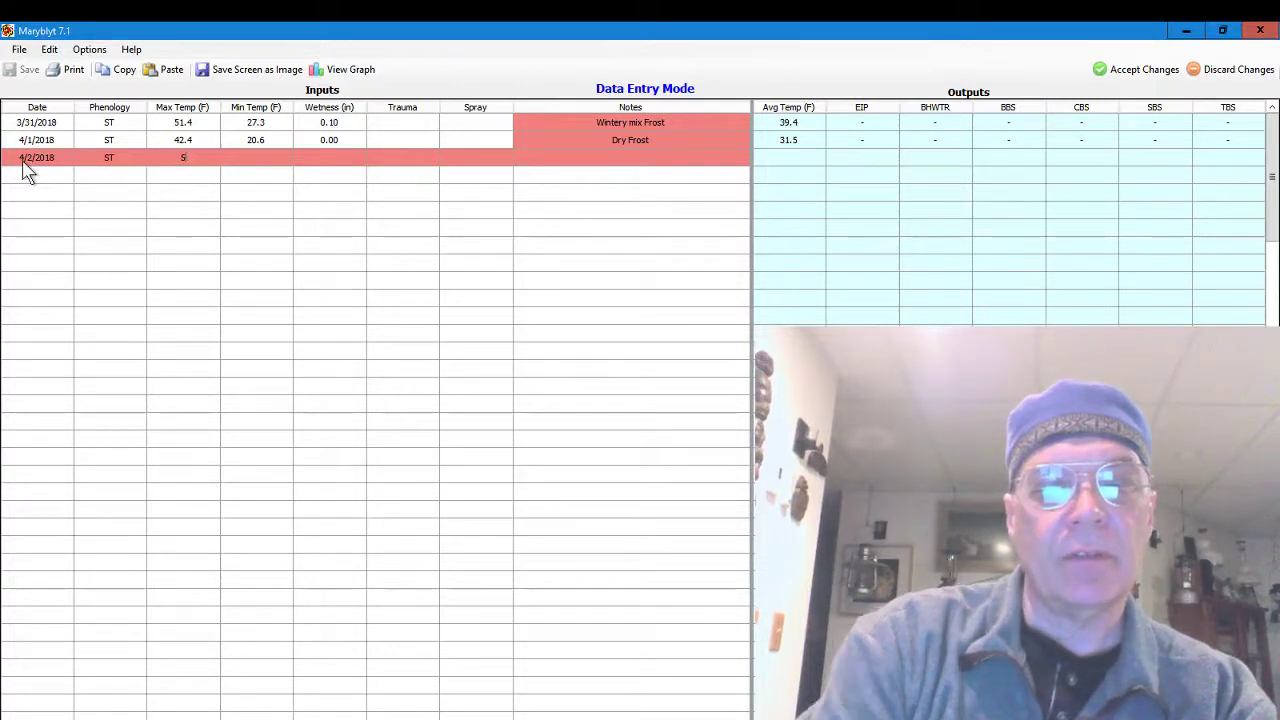
text(1.9)
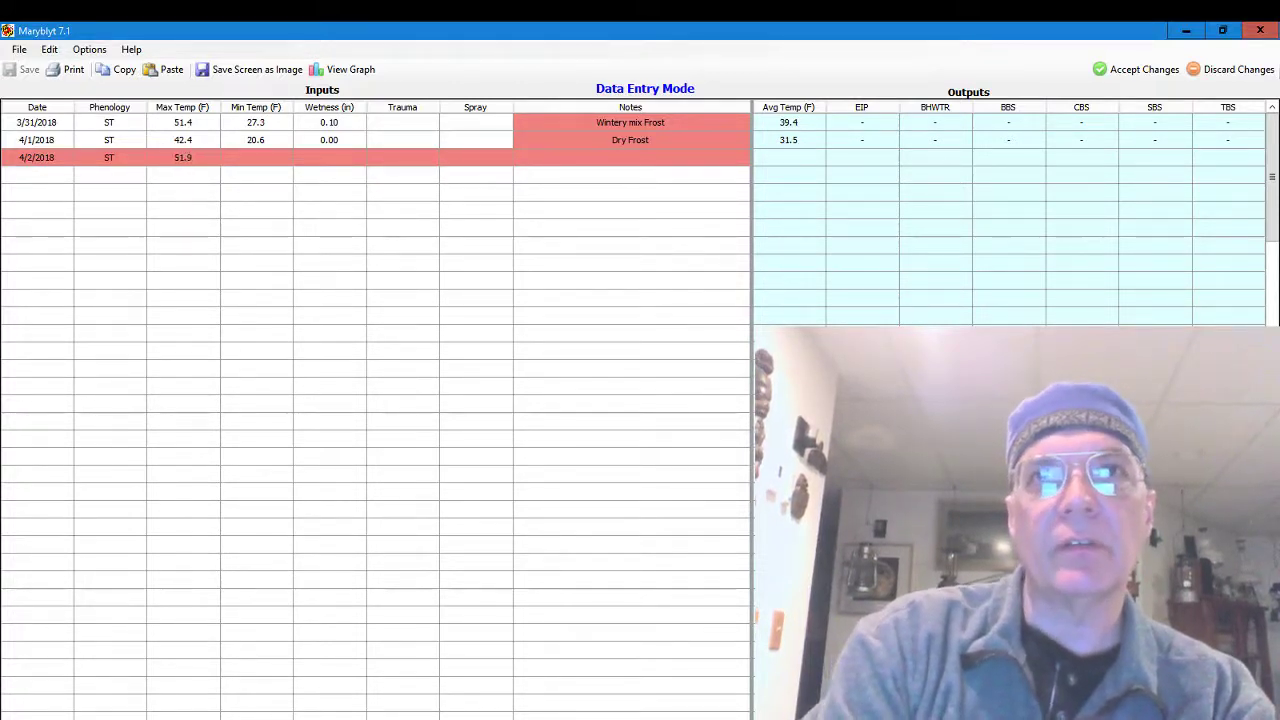
key(Tab)
text(2)
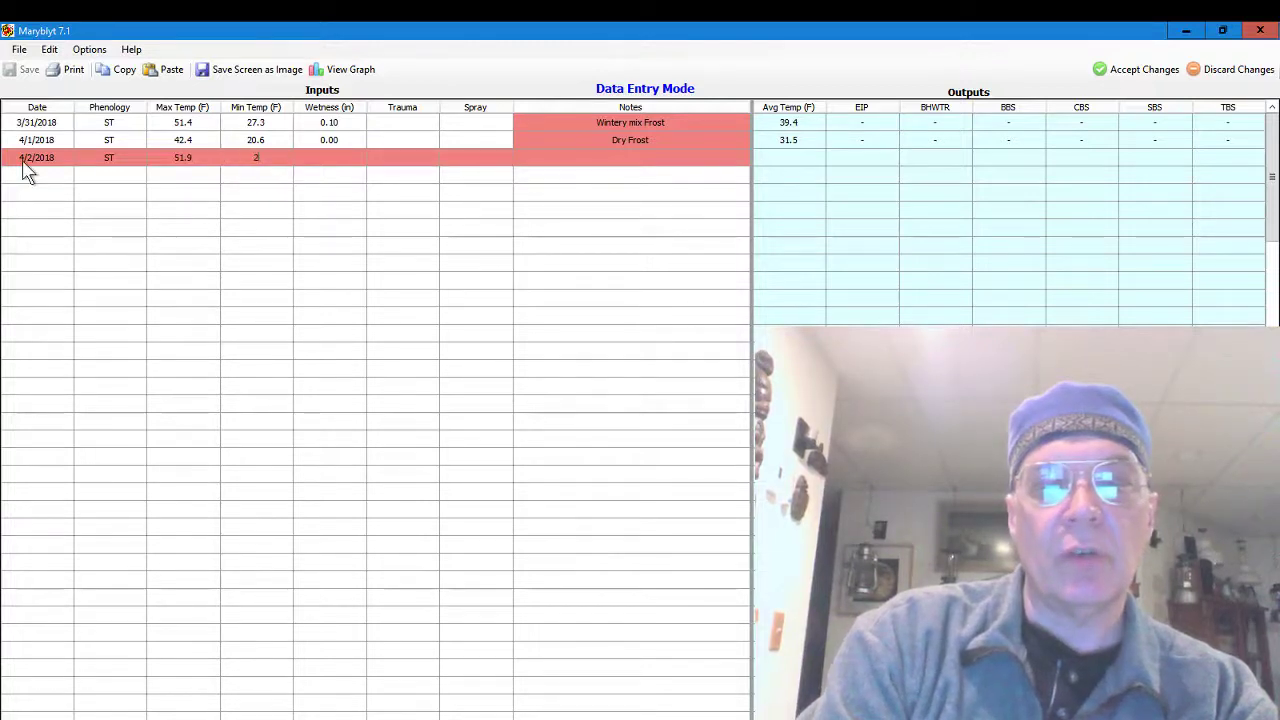
text(9.)
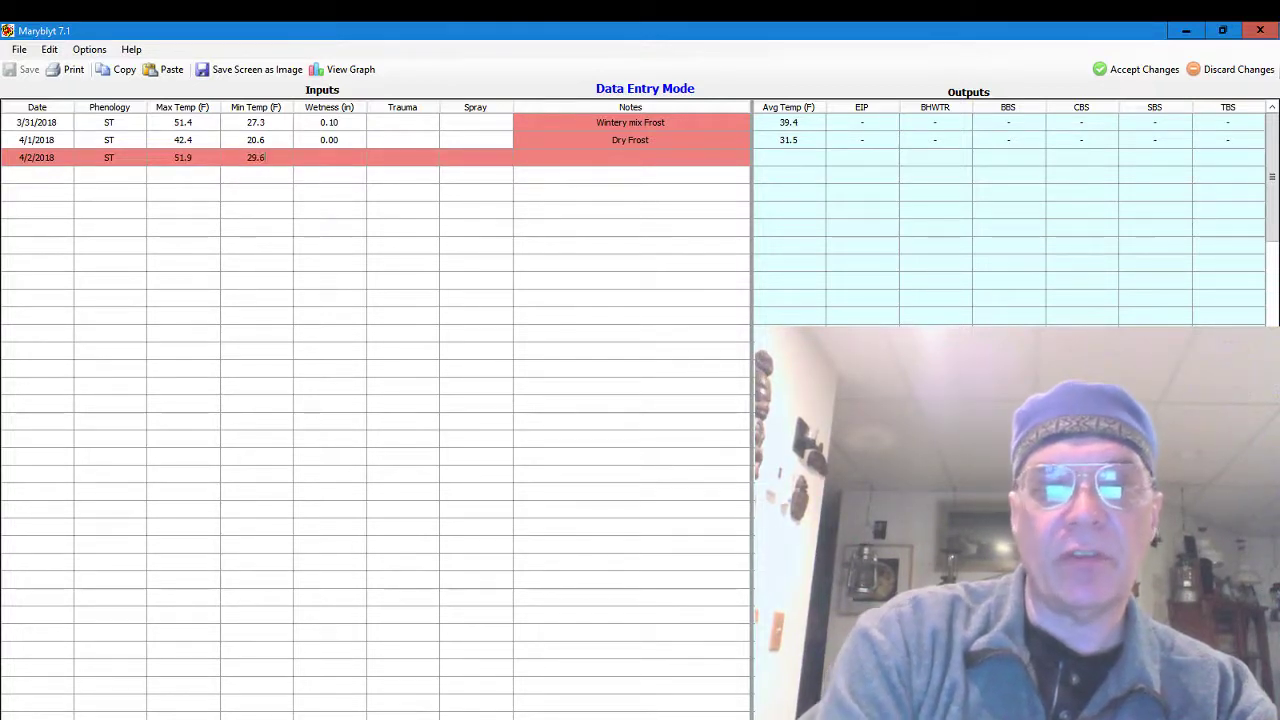
text(6)
key(Tab)
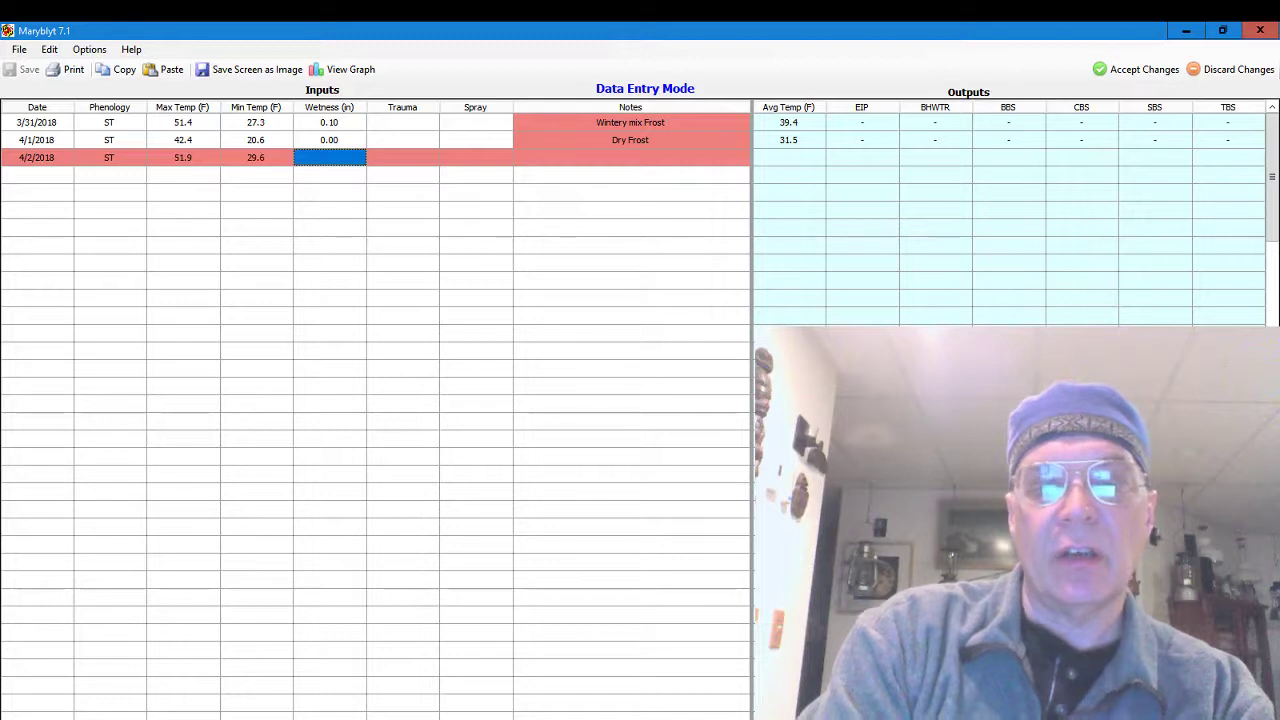
text(0.00)
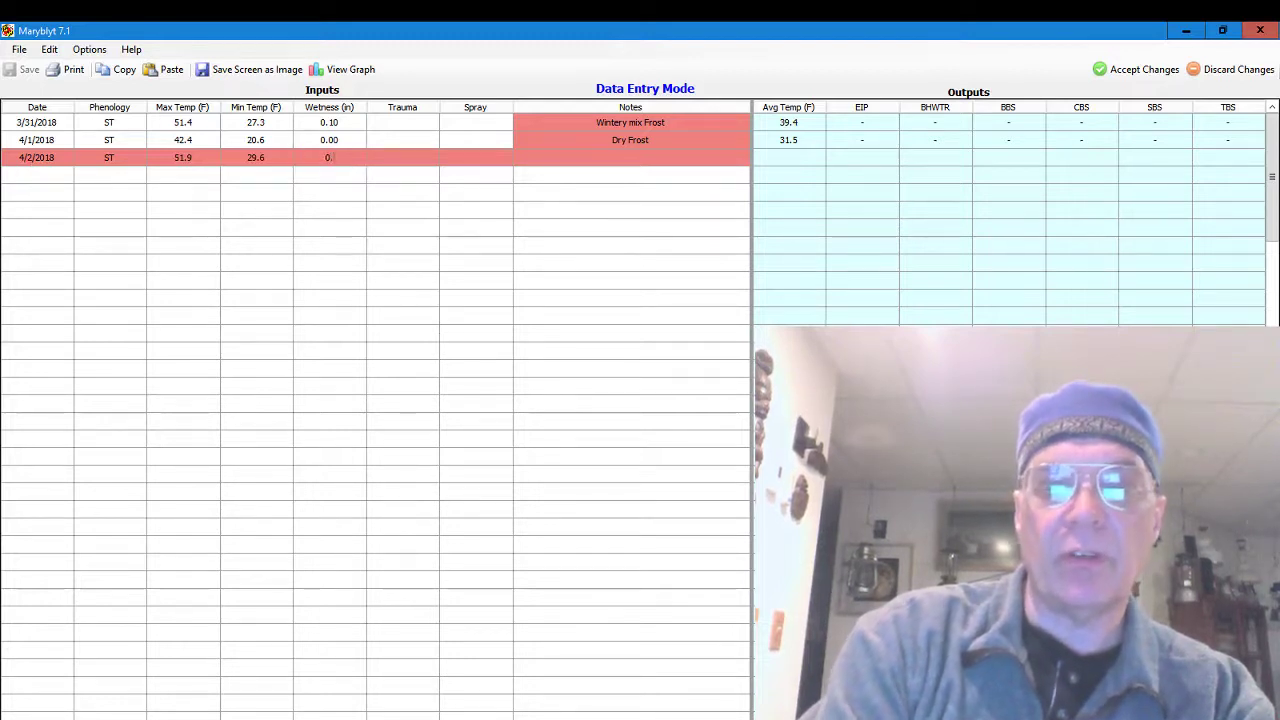
key(Tab)
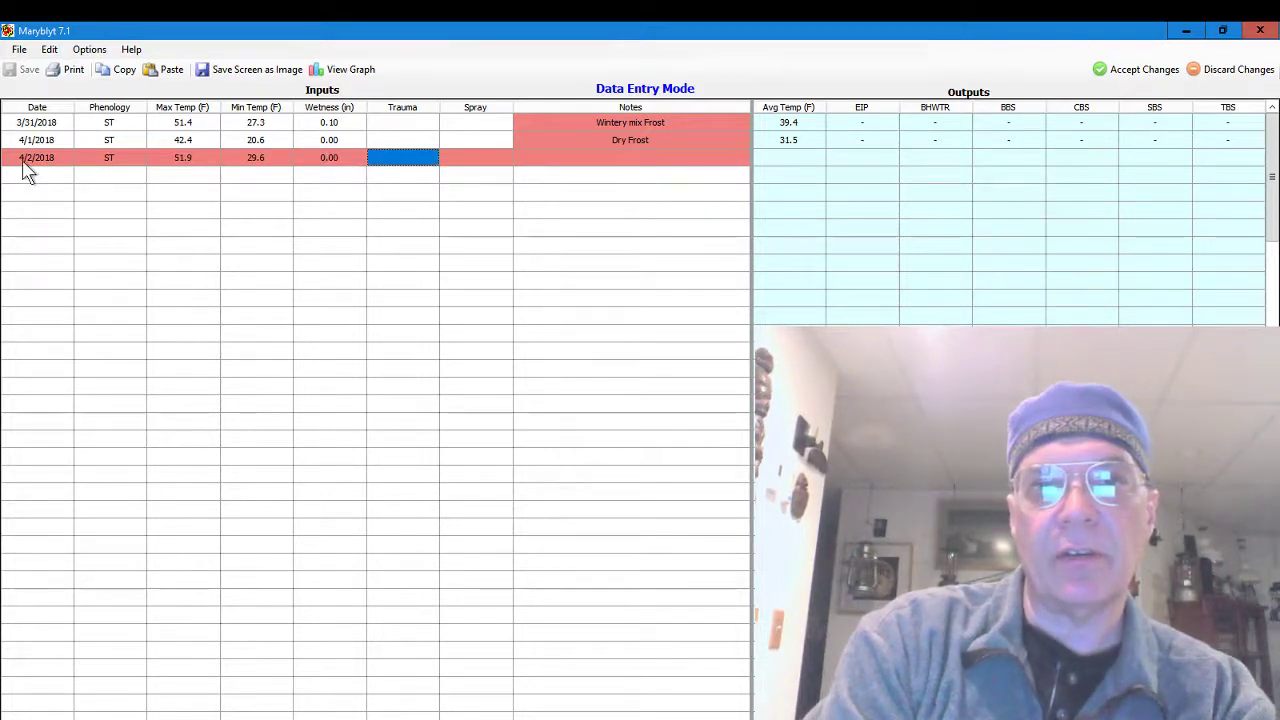
- Add the note "Dry" to the 4/2/2018 record, leaving trauma and spray blank, and accept the data changes
key(Tab)
key(Tab)
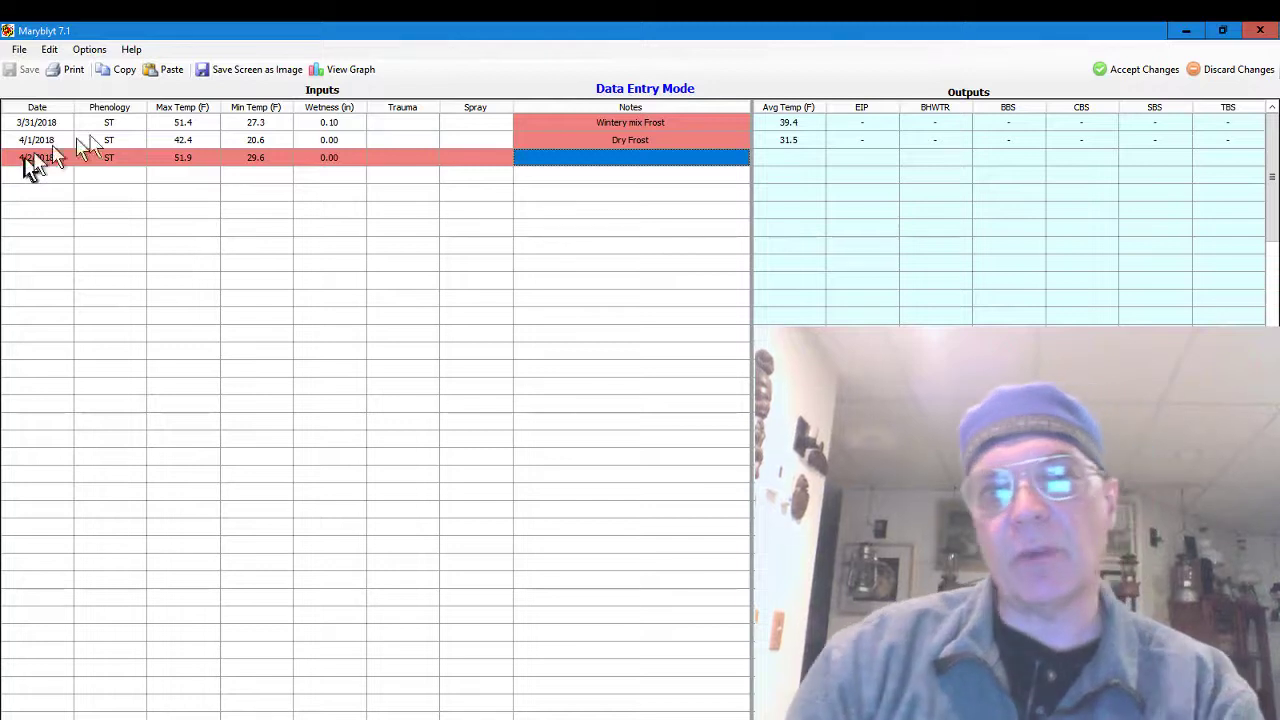
click(636, 160)
text(Dry)
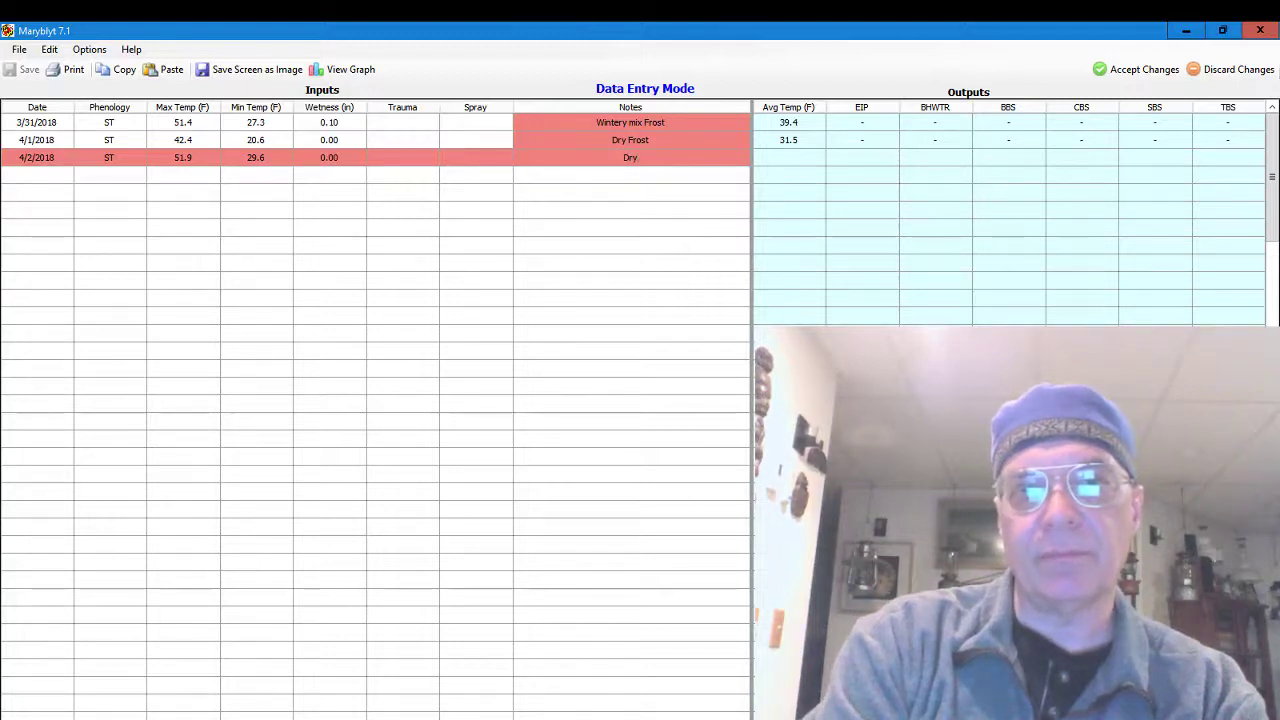
key(Tab)
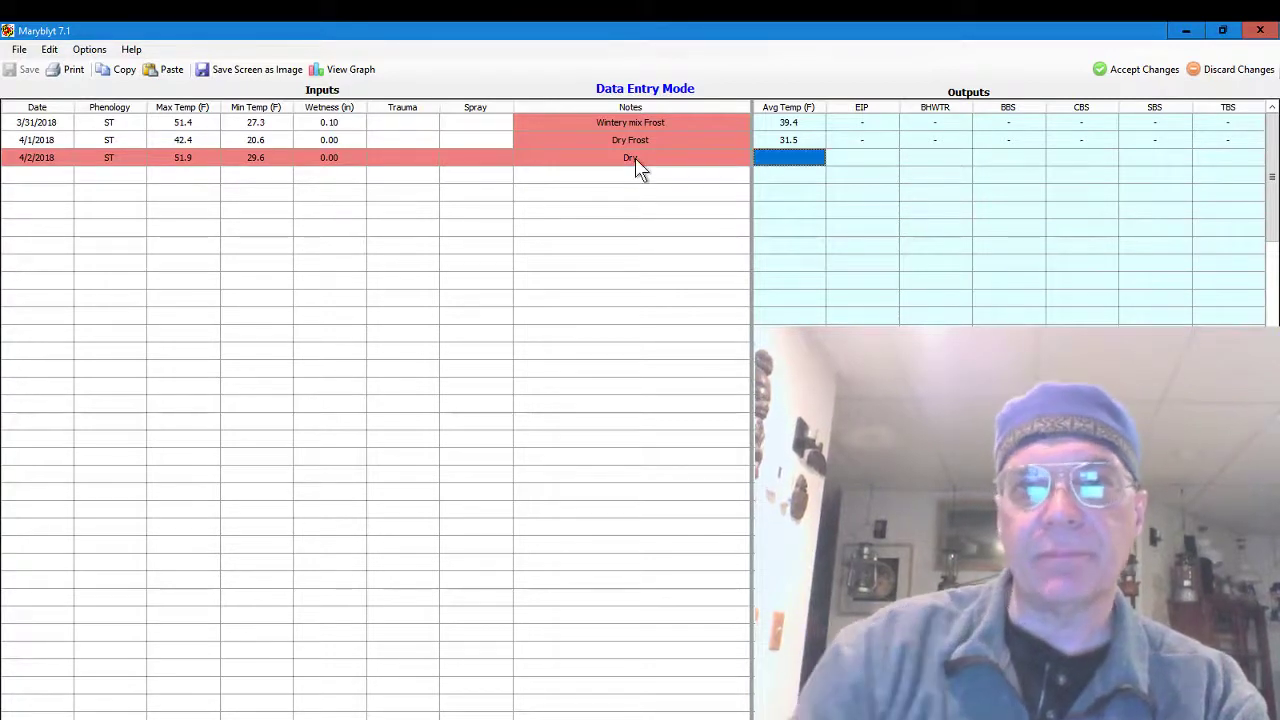
key(Tab)
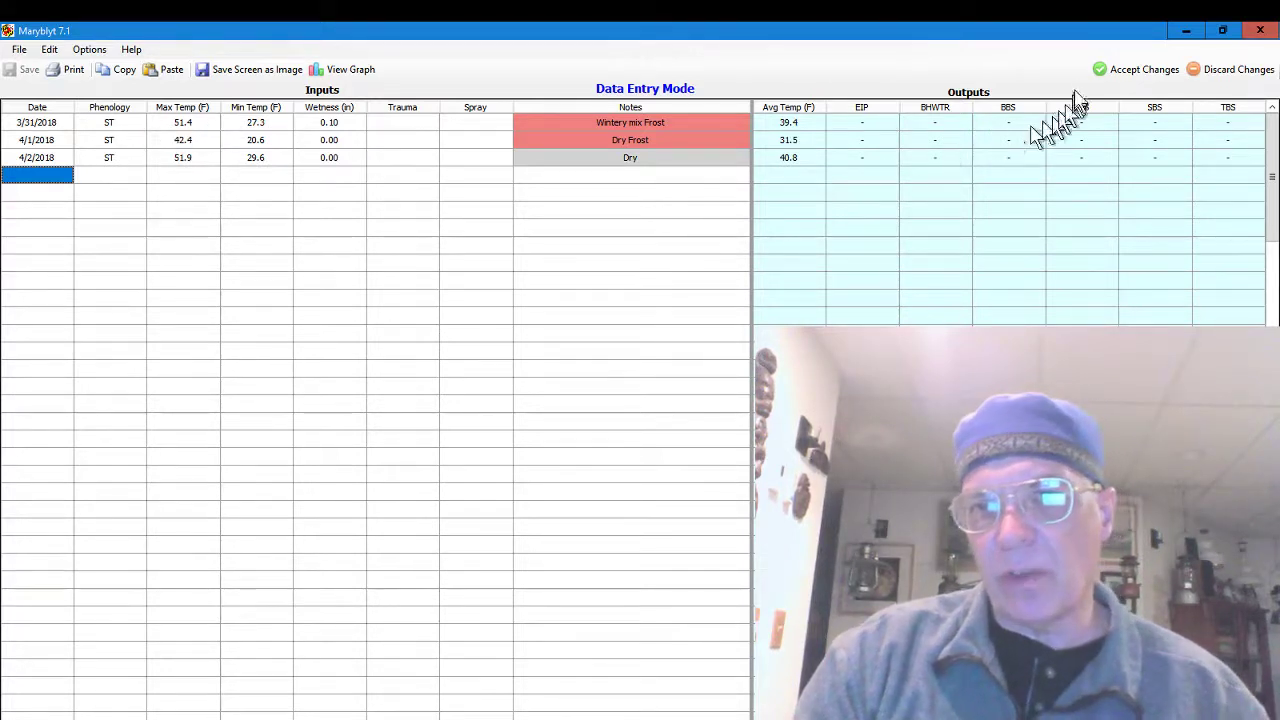
click(1103, 77)
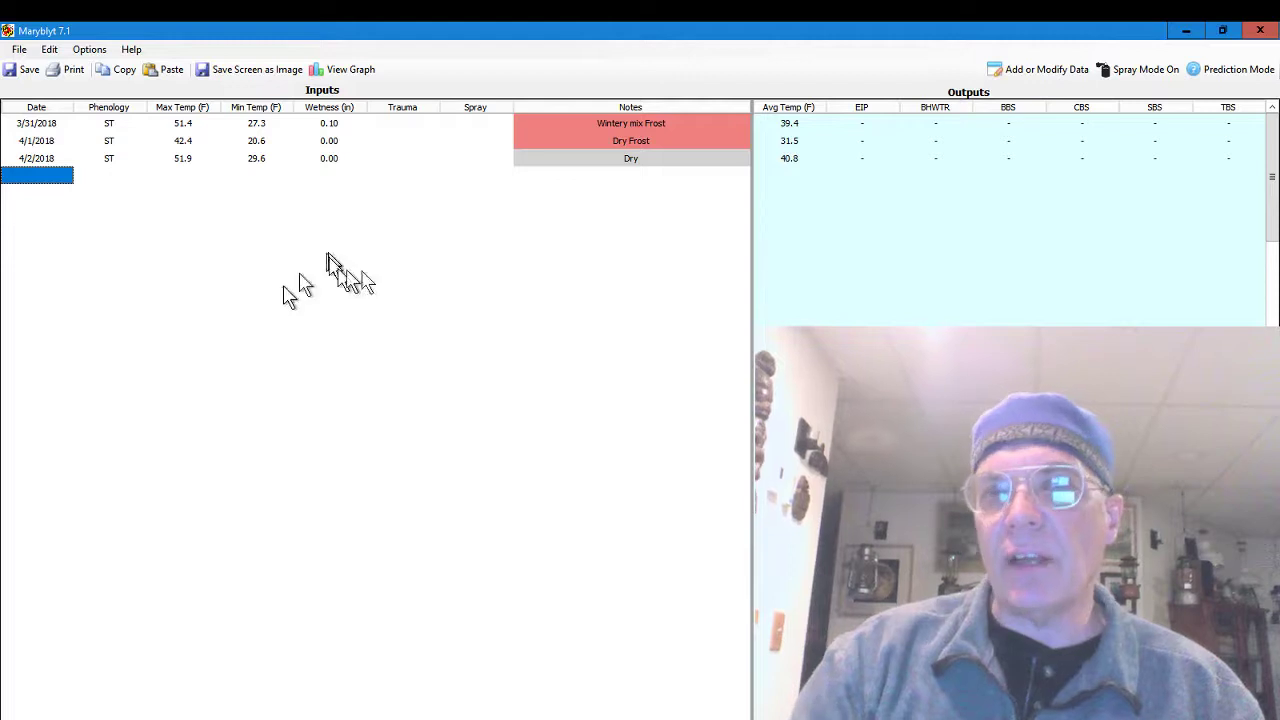
- Switch to prediction mode and start a forecast row dated 4/3/2018
click(1238, 72)
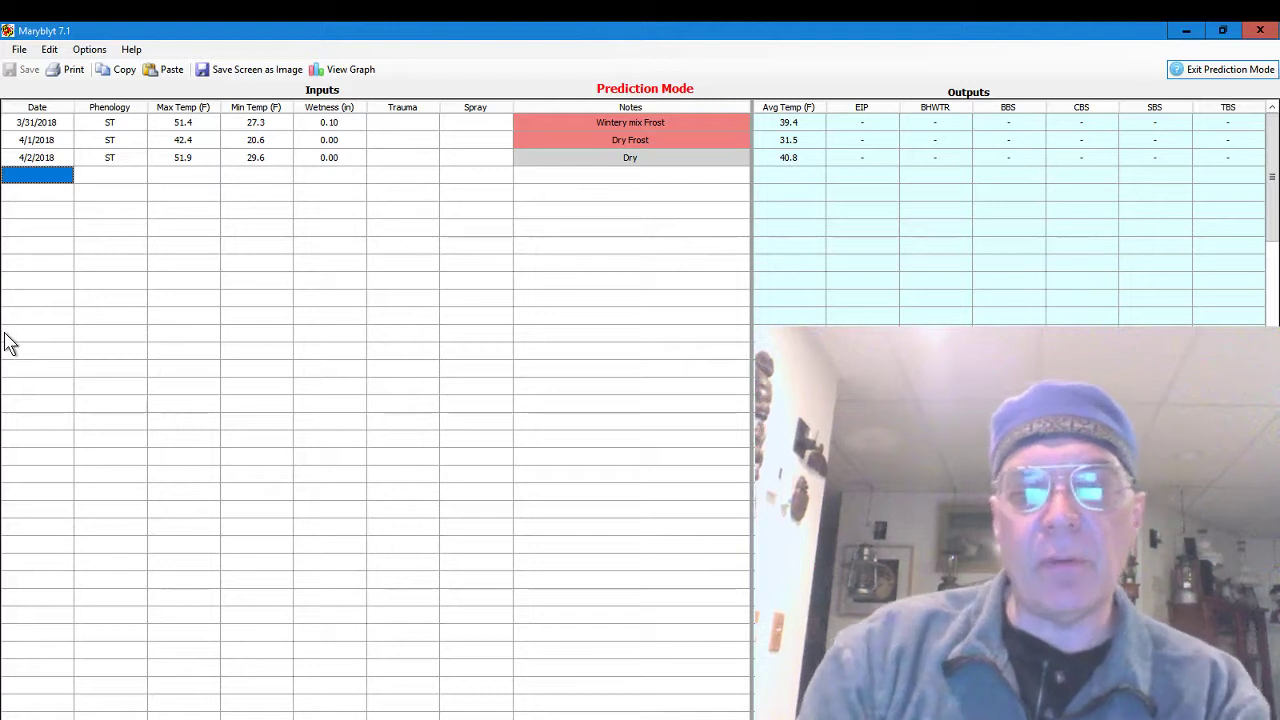
text(4/)
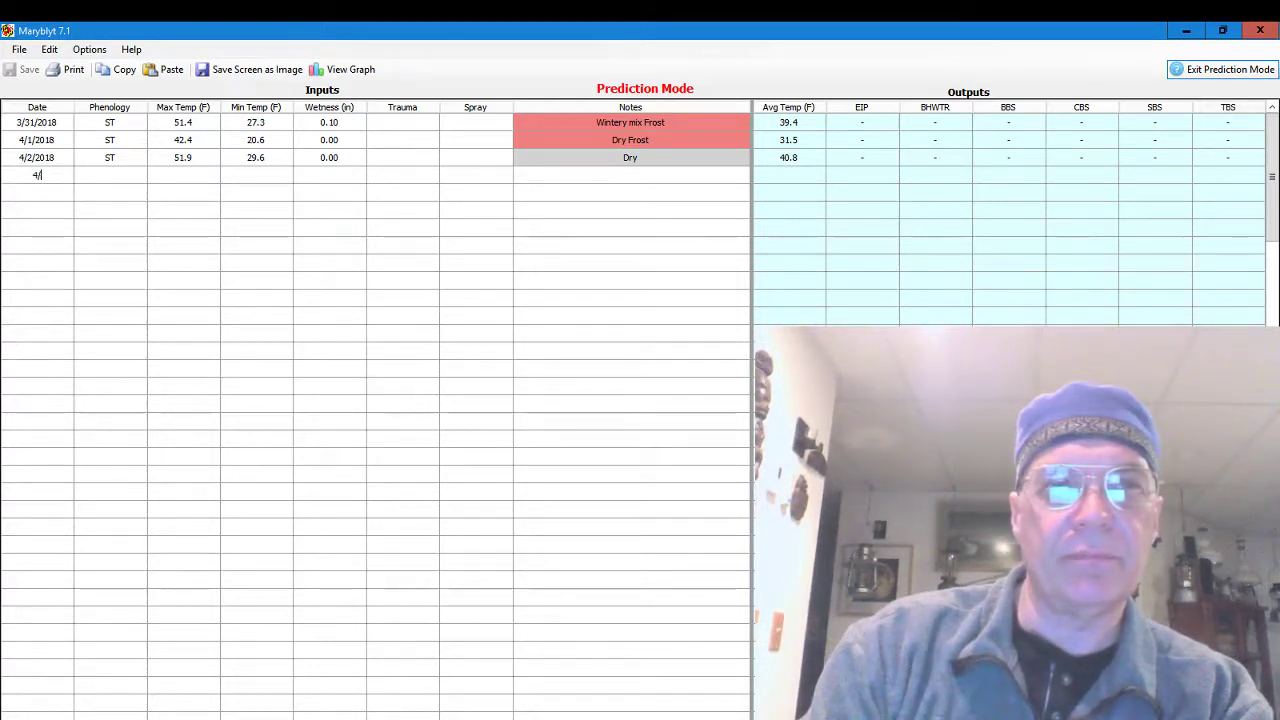
text(3/2)
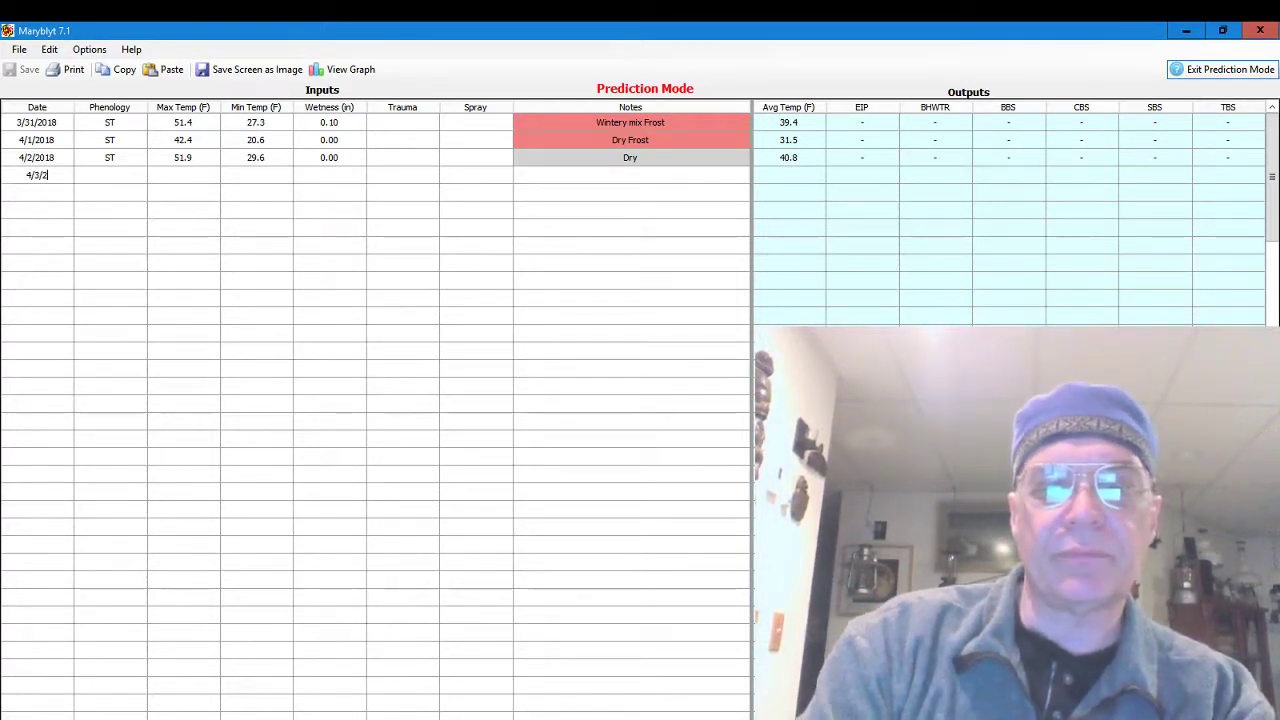
text(018)
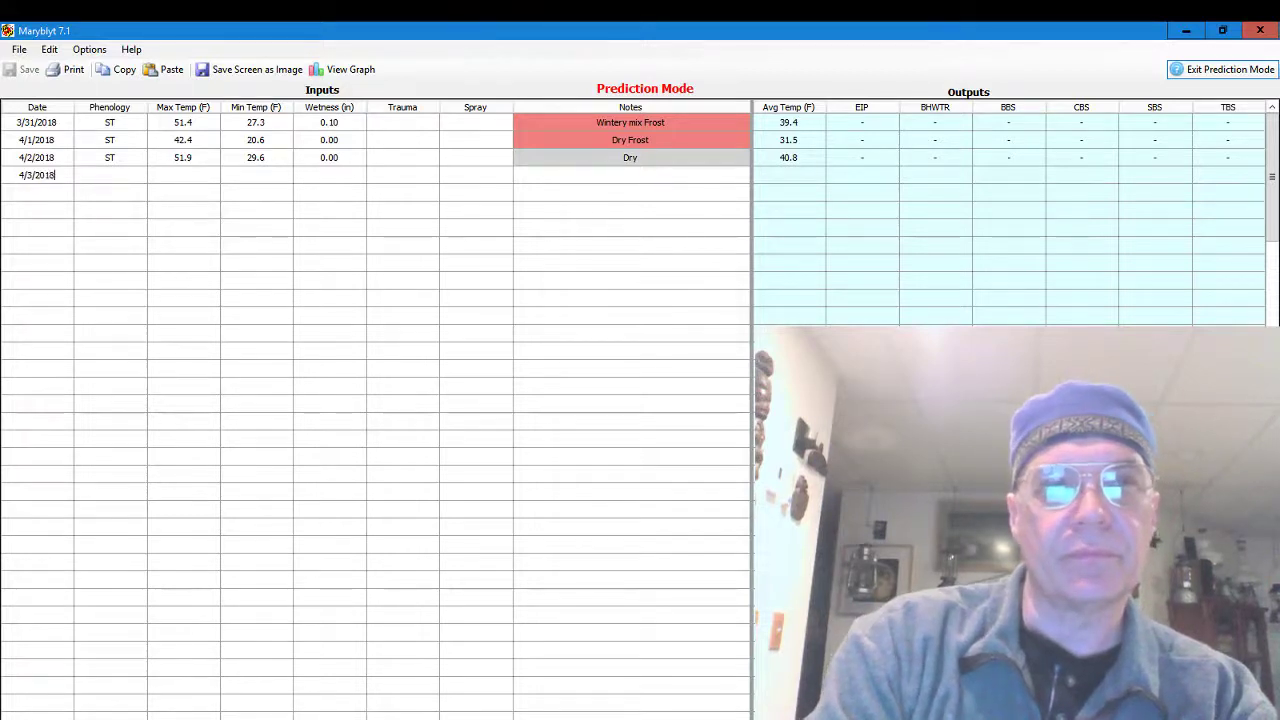
key(Tab)
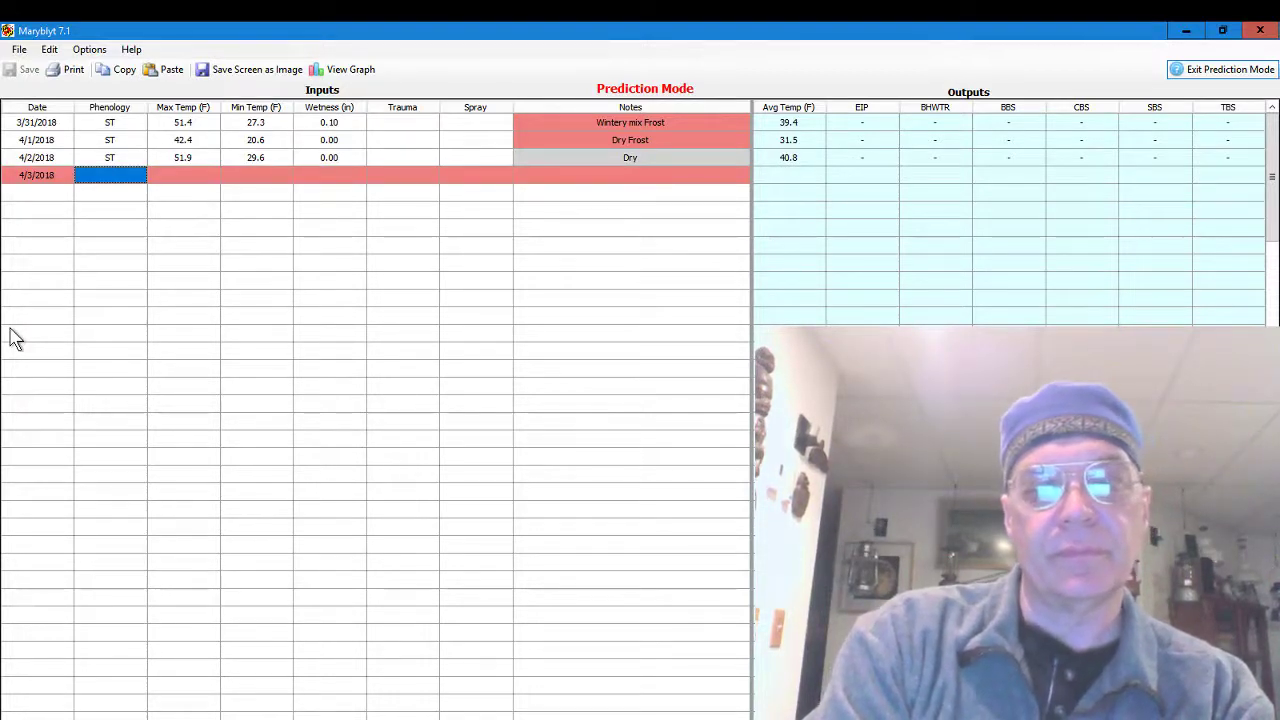
- Set the 4/3/2018 forecast to phenology stage GT with a maximum temperature of 60 °F and a minimum of 35 °F
text(GT)
key(Tab)
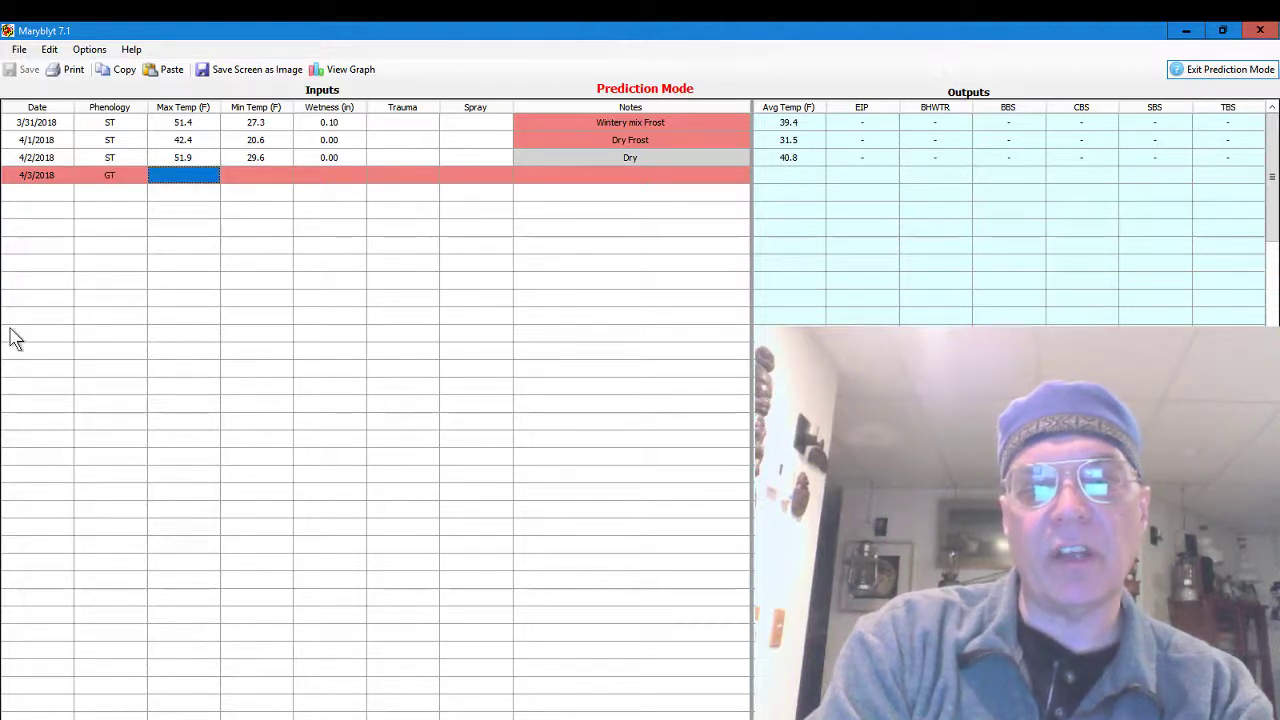
text(60)
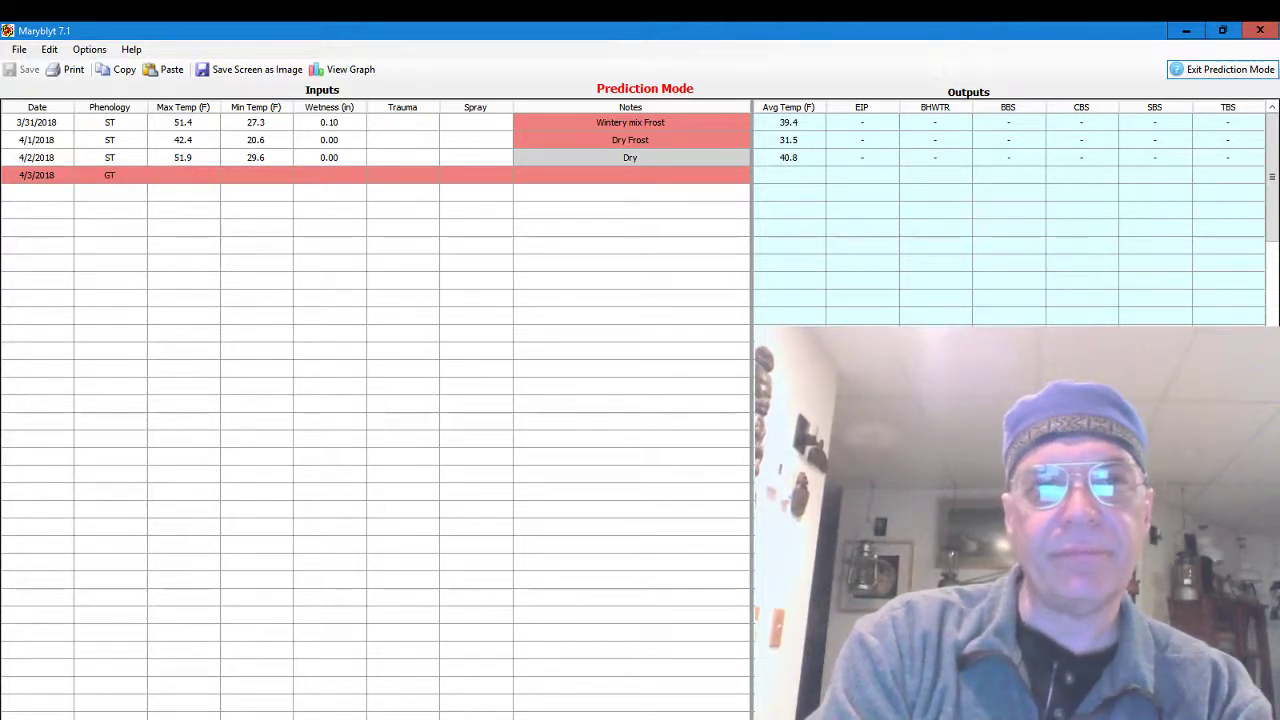
key(Tab)
text(35)
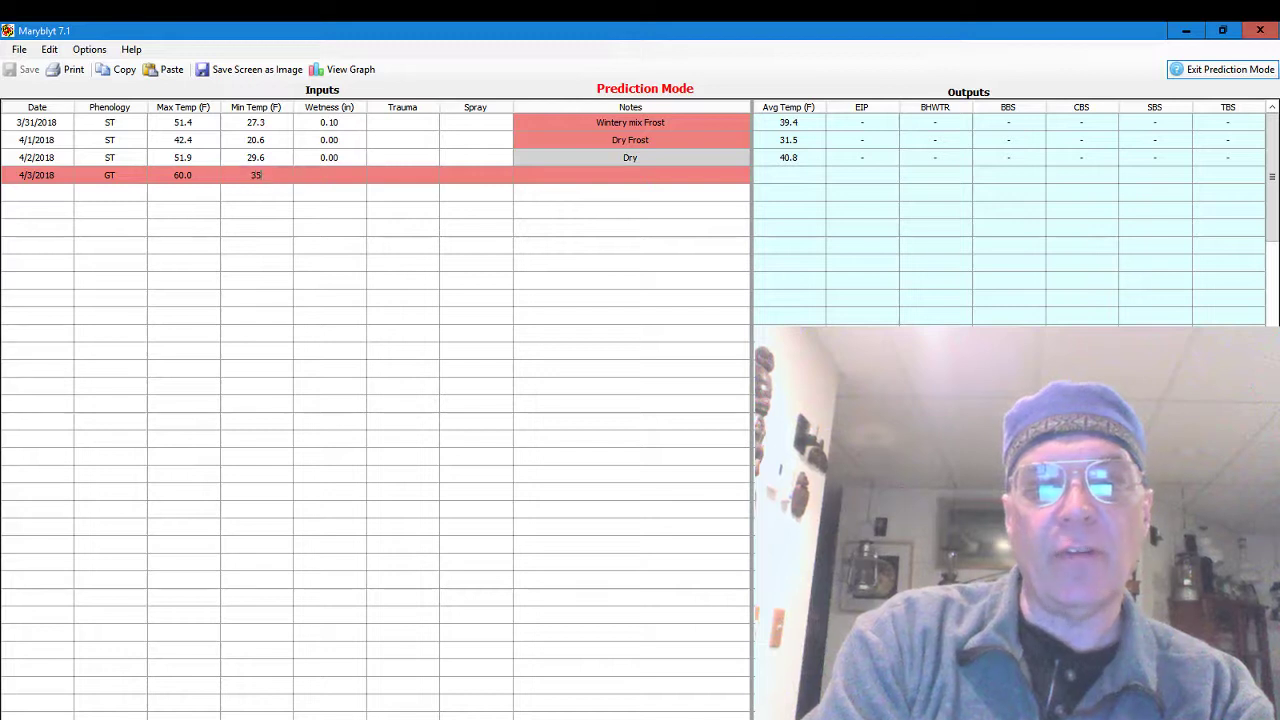
key(Tab)
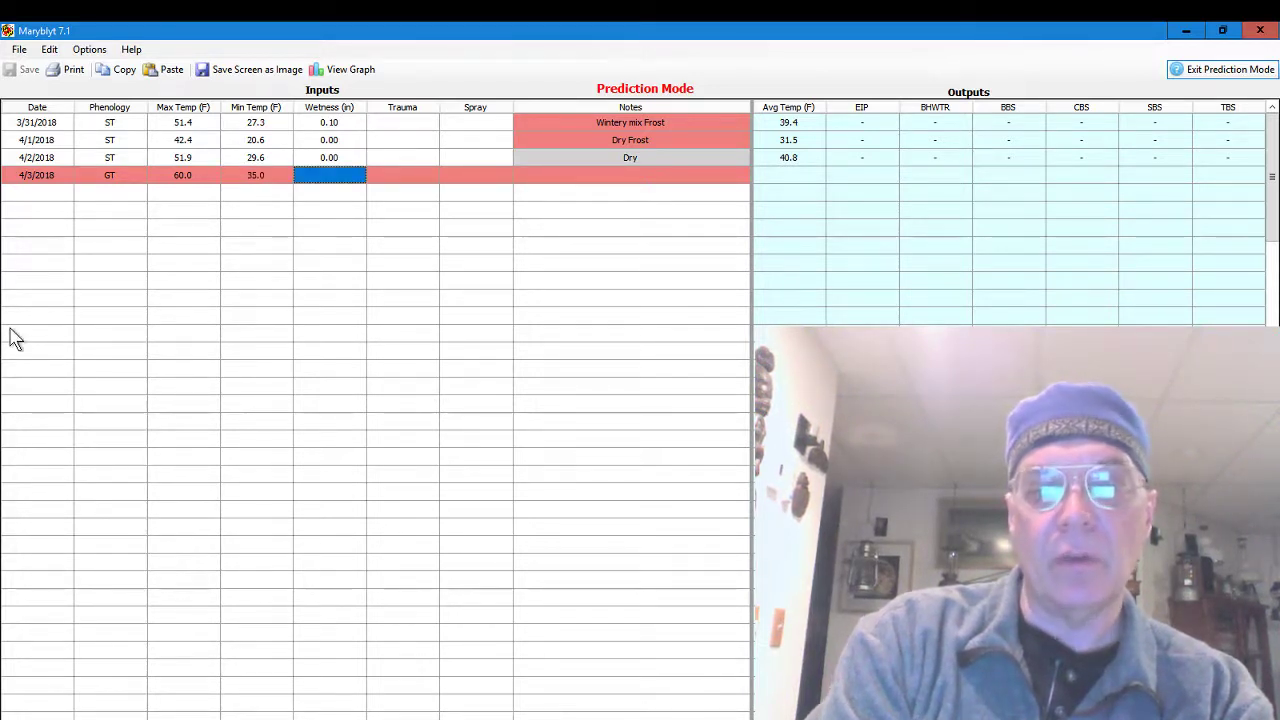
- Enter 0.10 in wetness for 4/3/2018 and complete the forecast row, leaving trauma, spray and notes blank
text(.1)
key(Tab)
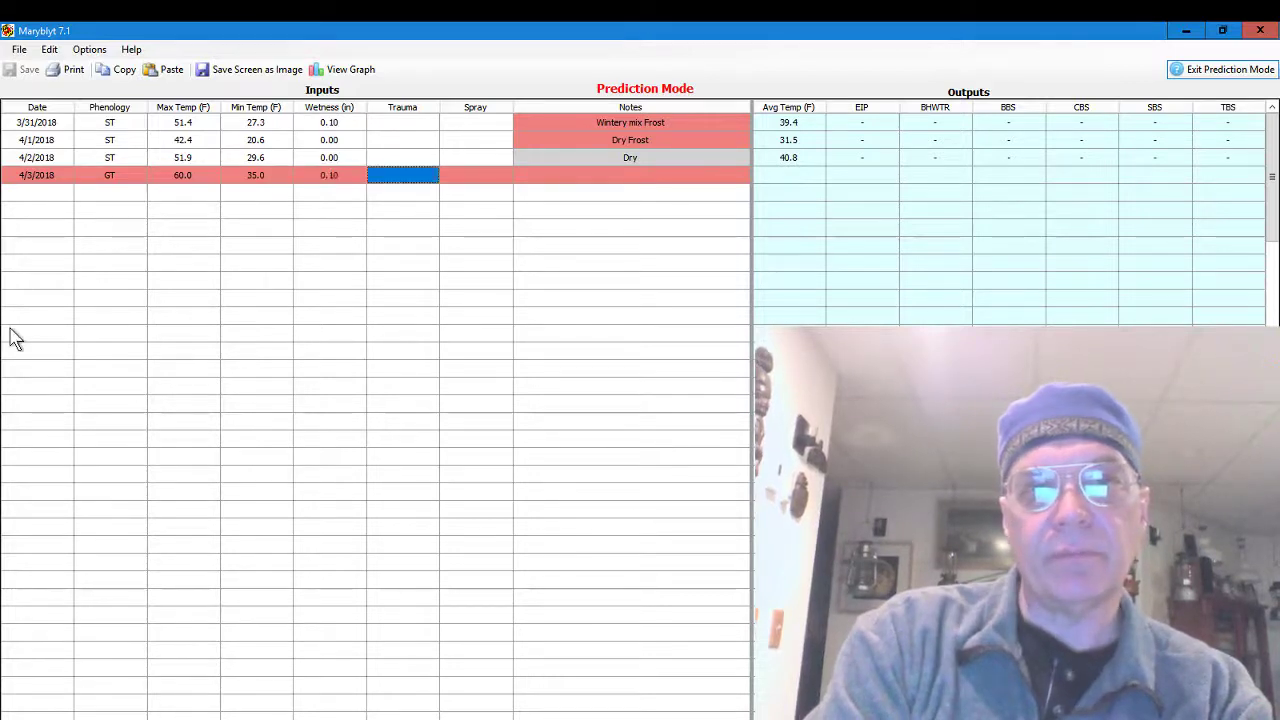
key(Tab)
key(Tab)
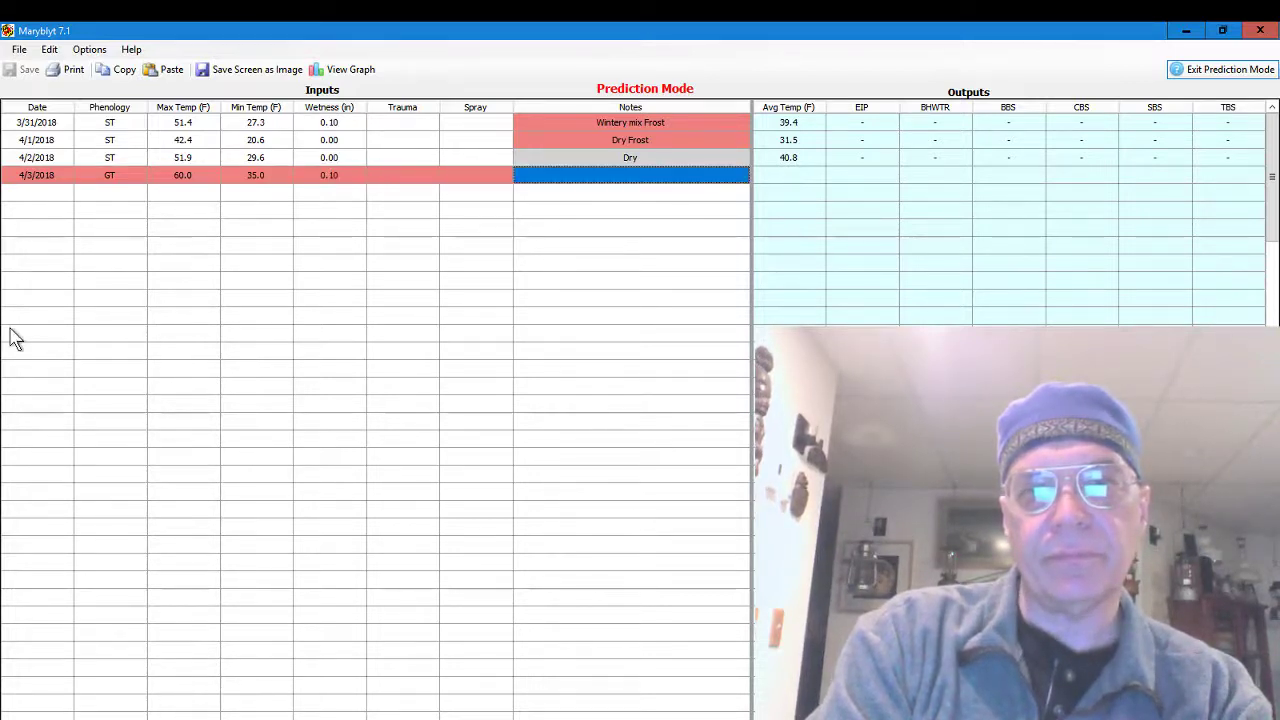
key(Tab)
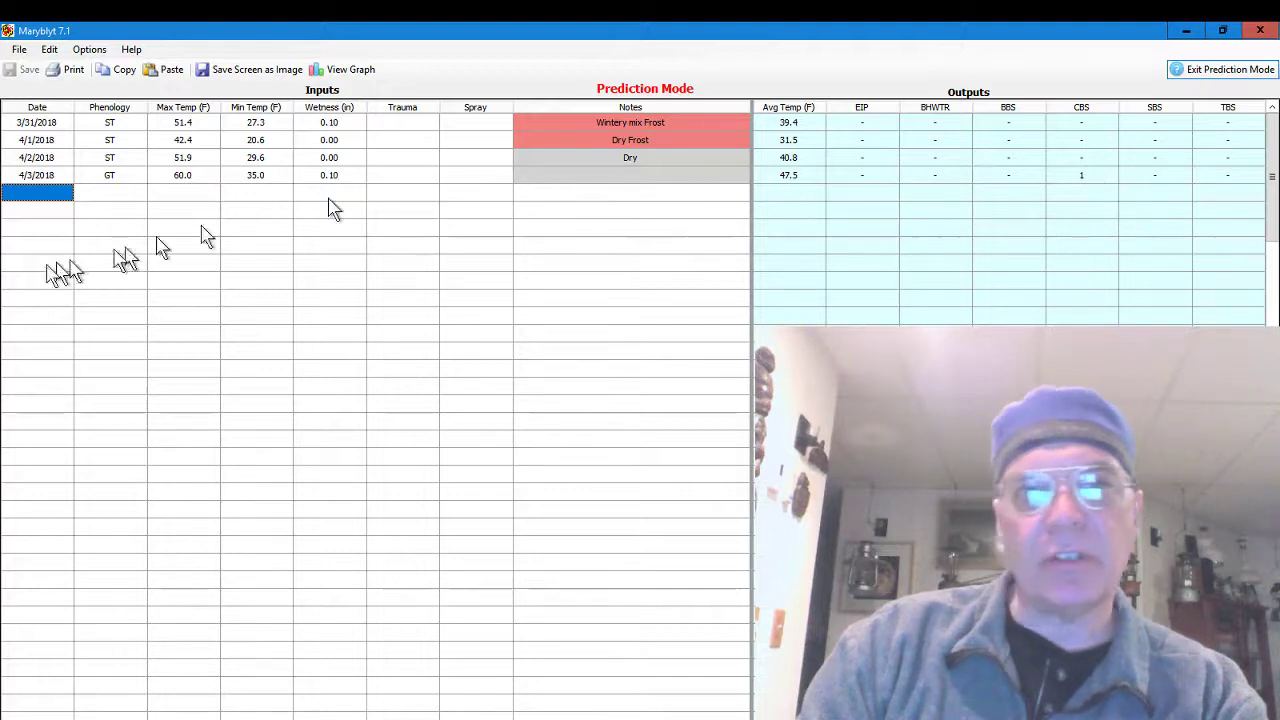
- Start a second forecast row dated 4/4/2018 with phenology stage GT
text(4/)
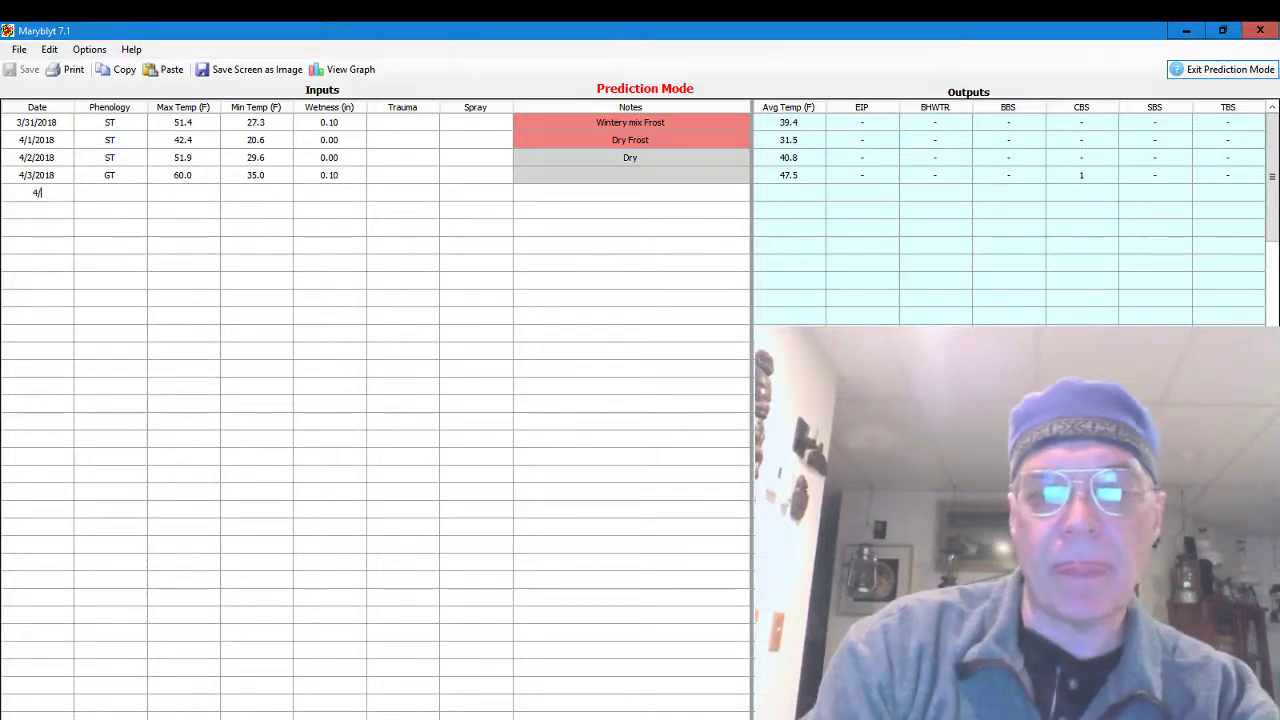
text(3/2)
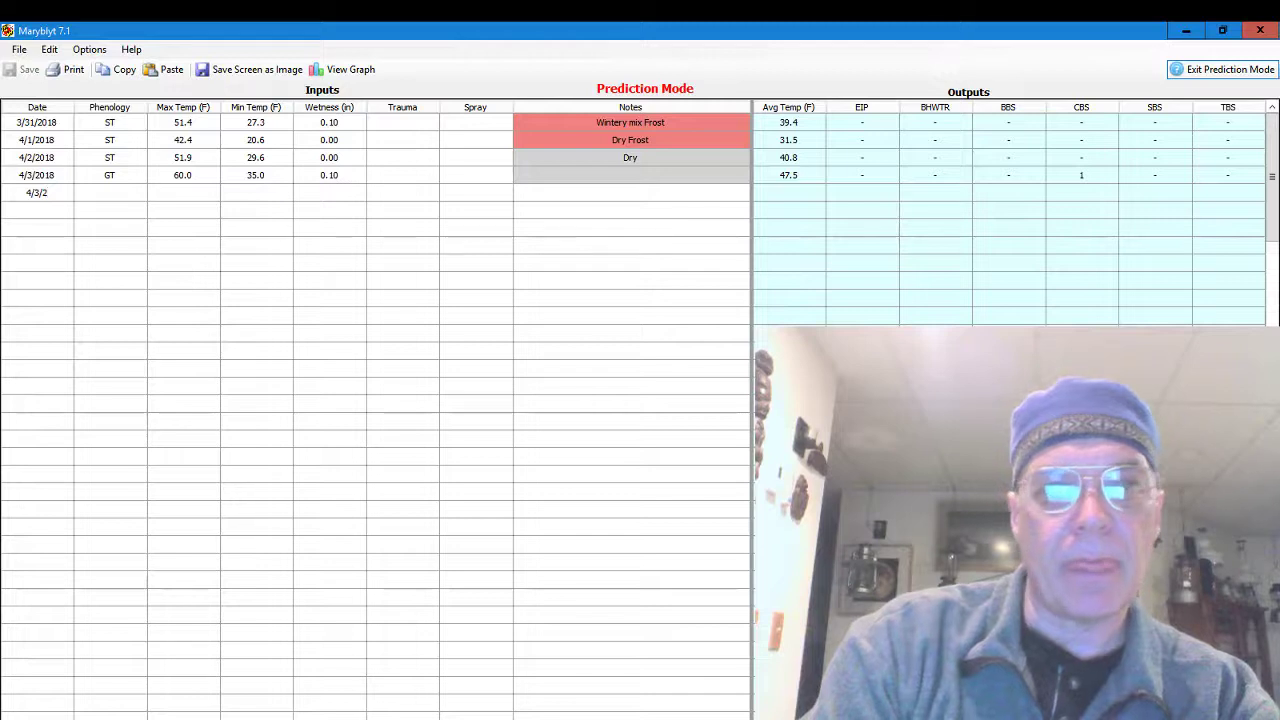
key(BackSpace)
text(4/2018)
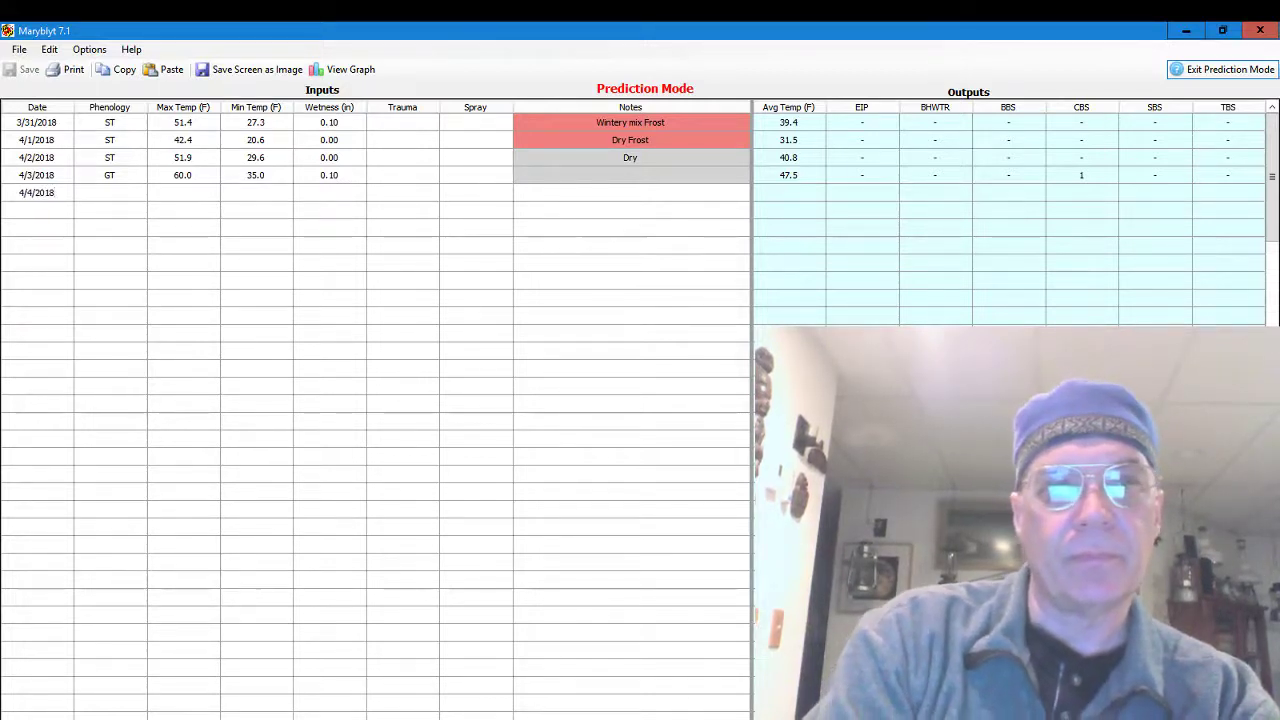
key(Tab)
text(GT)
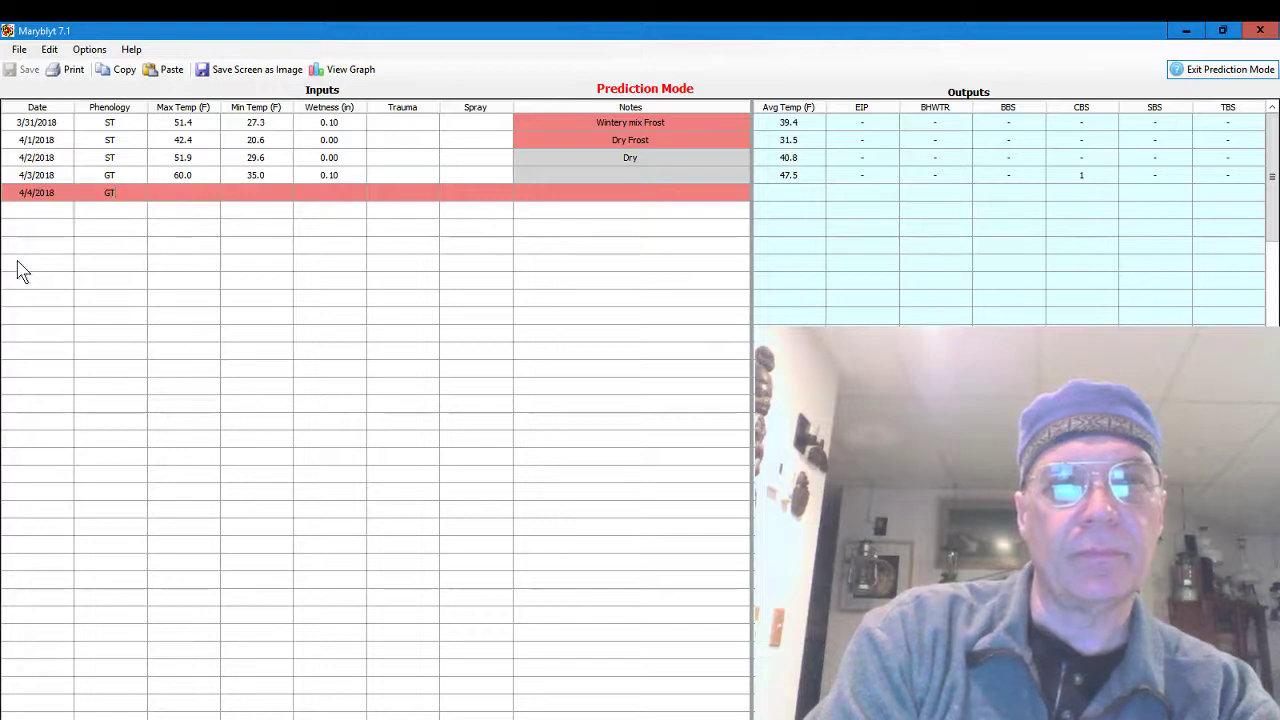
key(Tab)
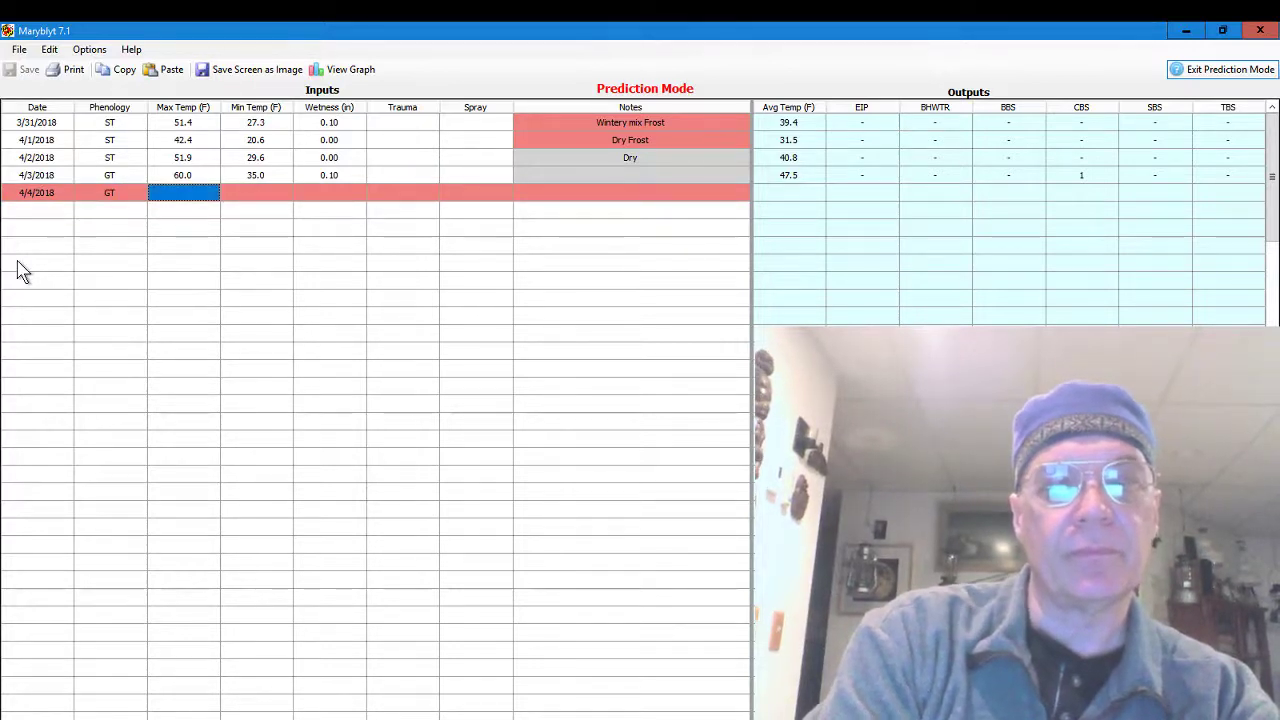
- Complete the 4/4/2018 forecast with maximum 62 °F, minimum 38 °F and 0.10 in wetness, leaving trauma, spray and notes blank
text(62)
key(Tab)
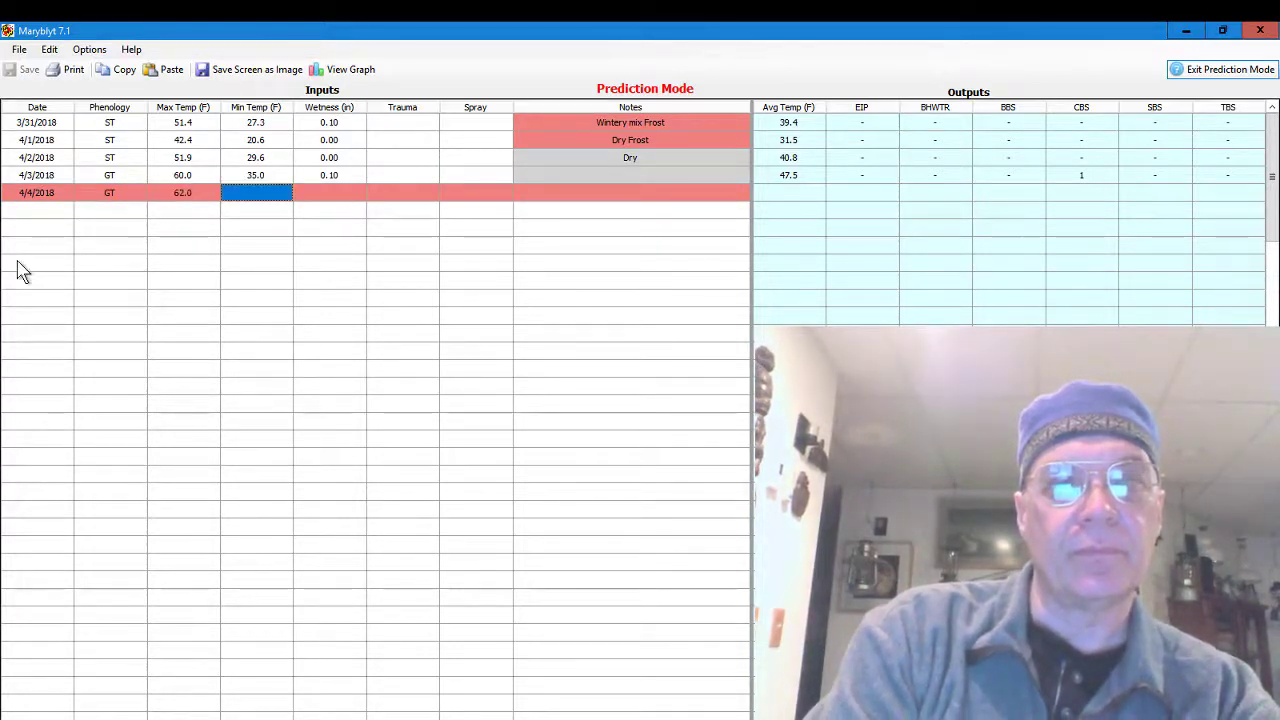
text(38)
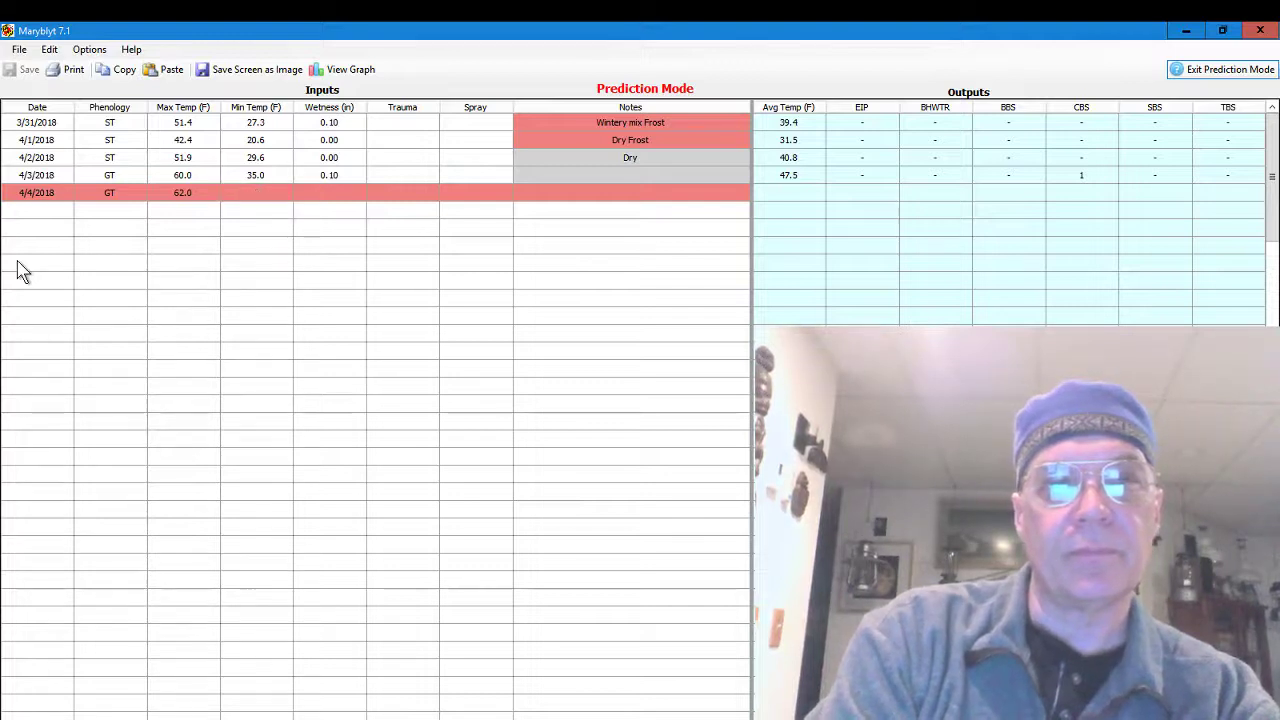
key(Tab)
text(0.)
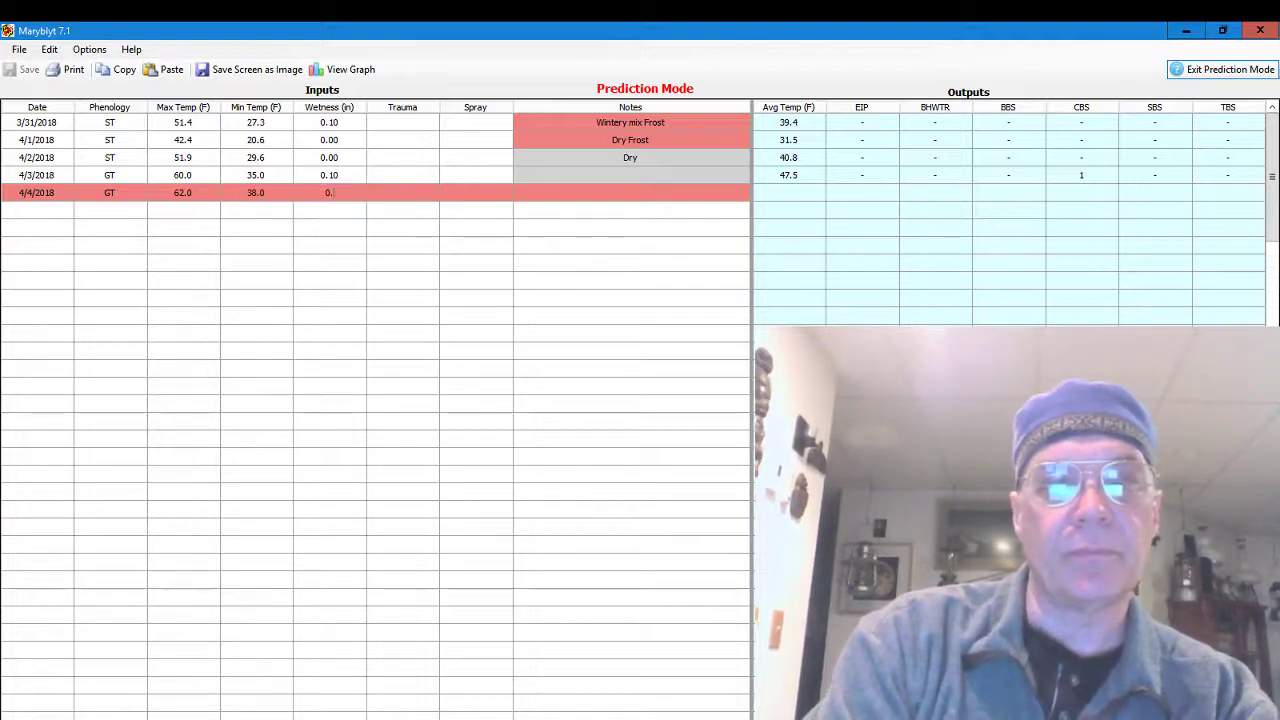
key(Tab)
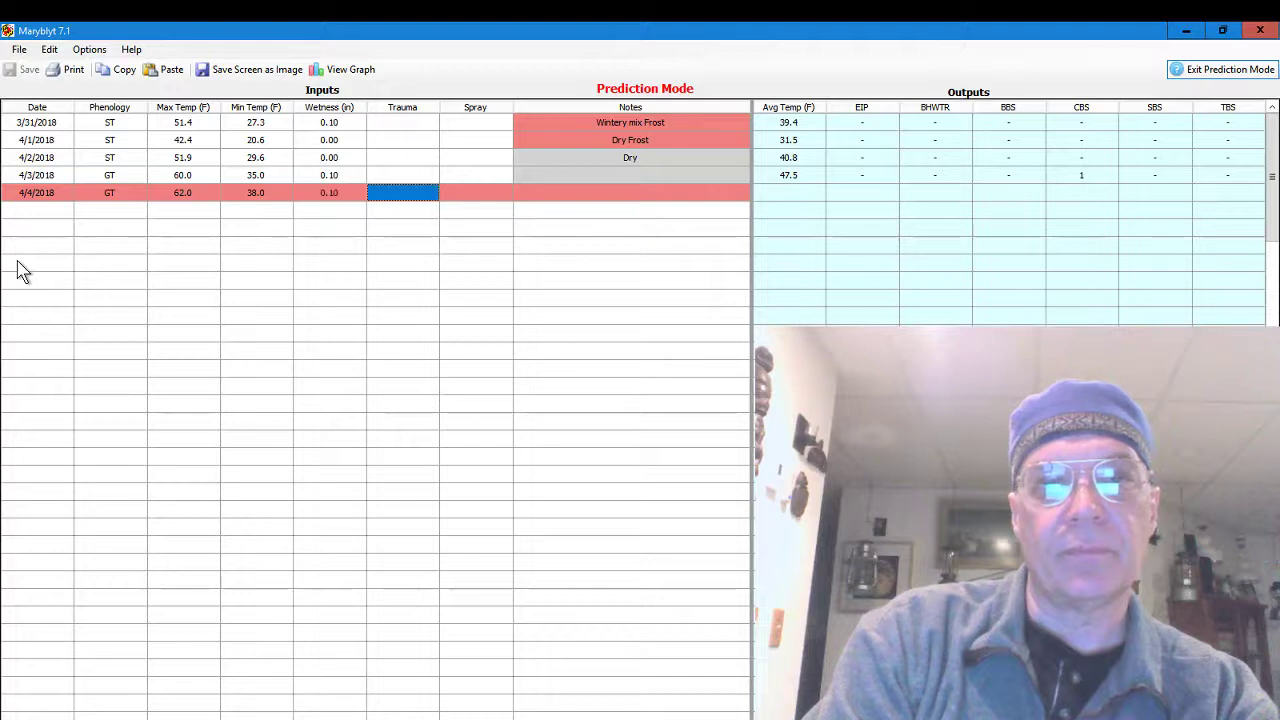
key(Tab)
key(Tab)
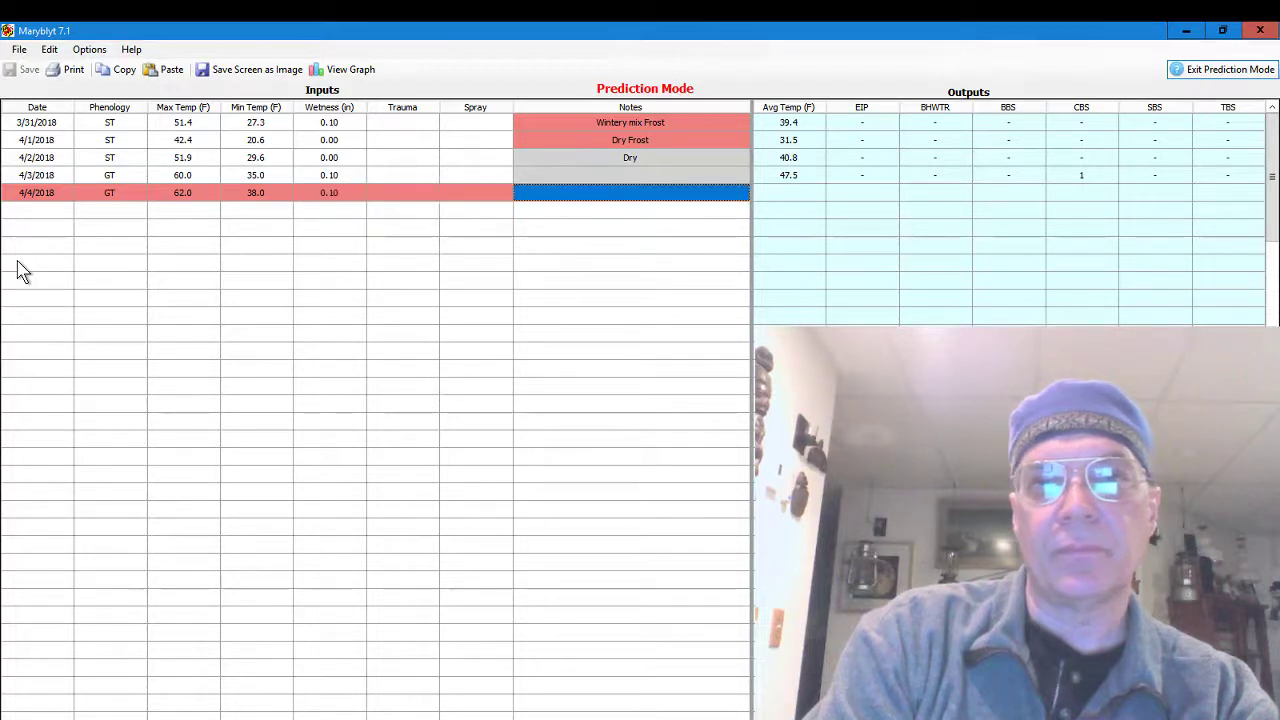
key(Tab)
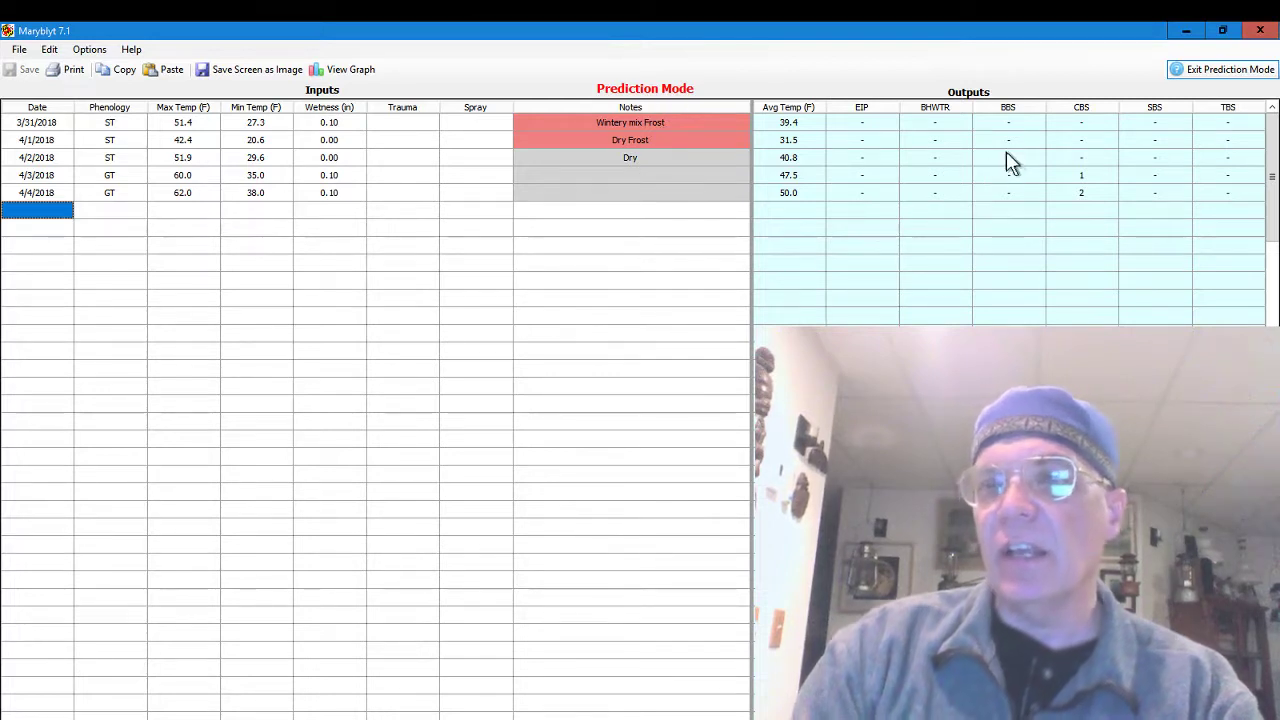
- Exit prediction mode and give the season file the name "2018 HDF MB" for saving
click(1230, 72)
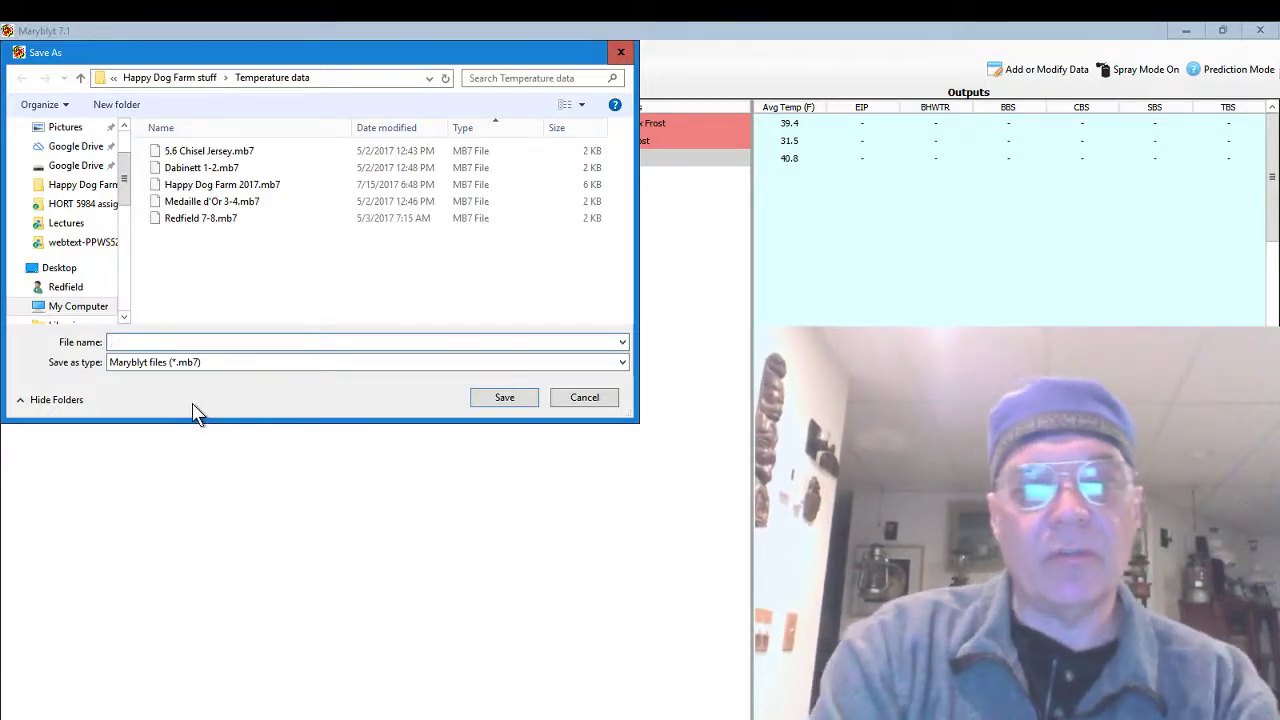
text(2018 HDF)
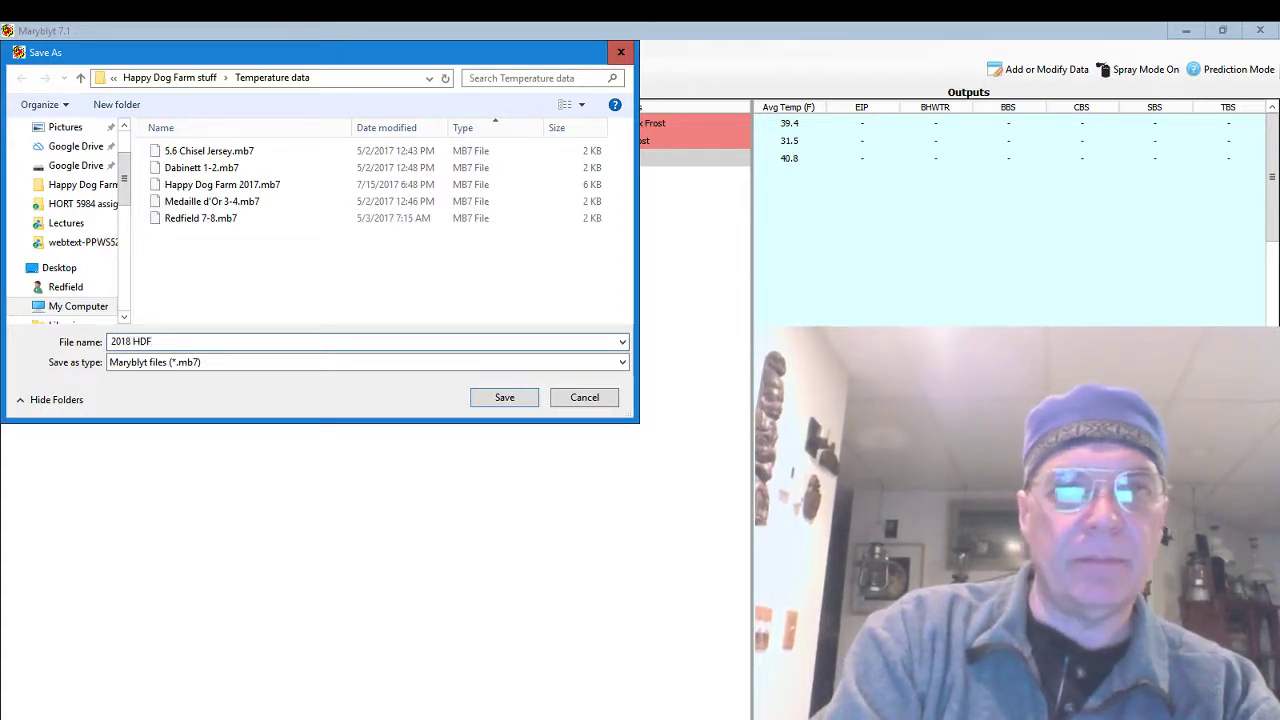
text( MB)
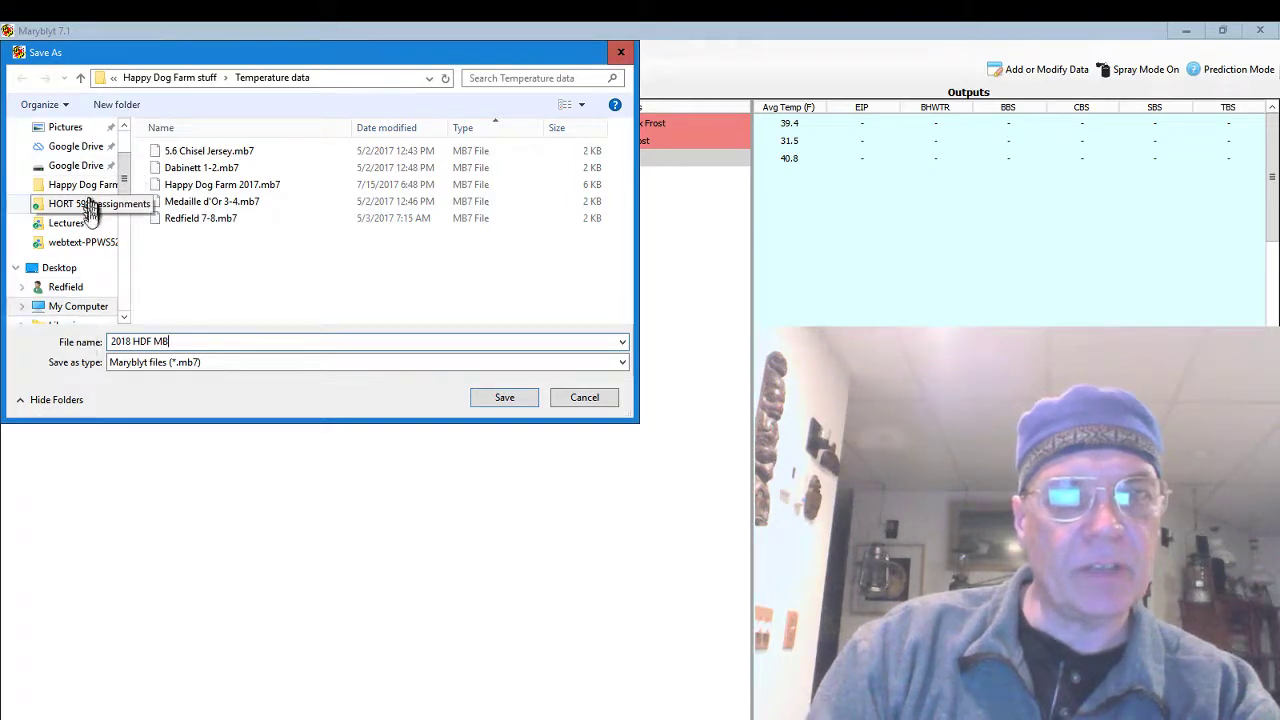
- Save the season file in the MaryBlyt folder on the public (S:) network drive and acknowledge the save
click(88, 309)
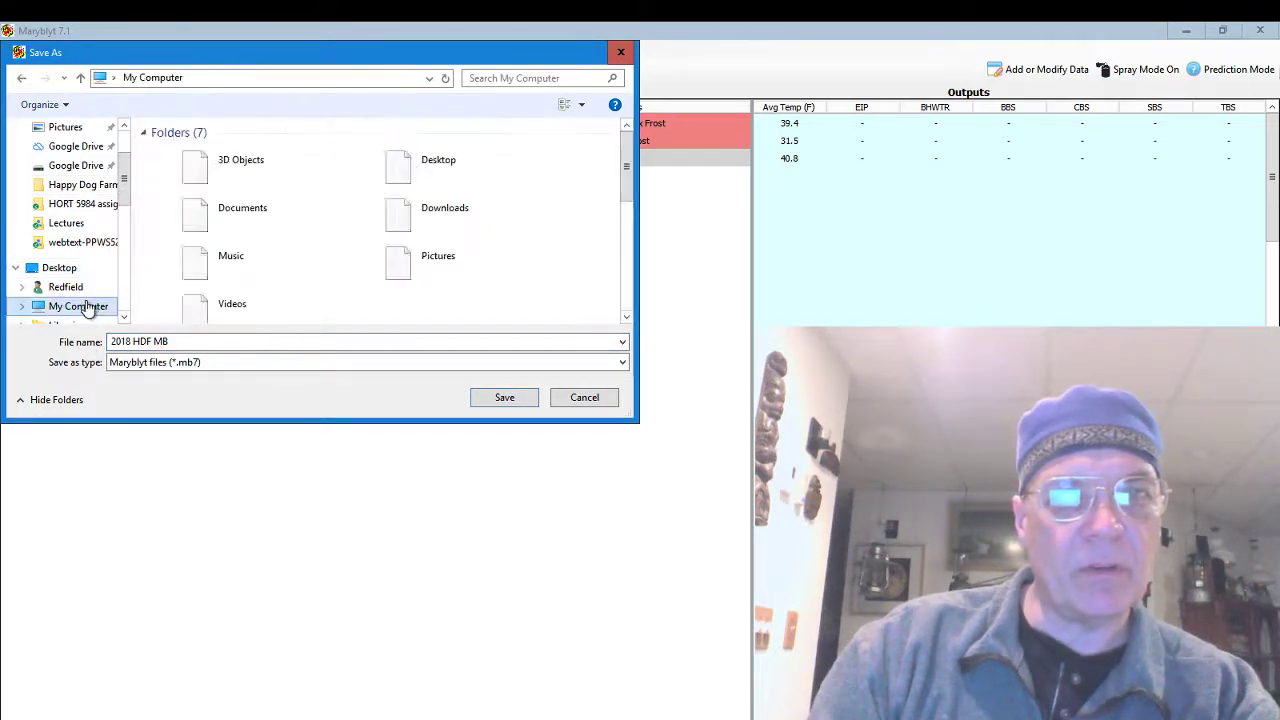
scroll(337, 180, down, 5)
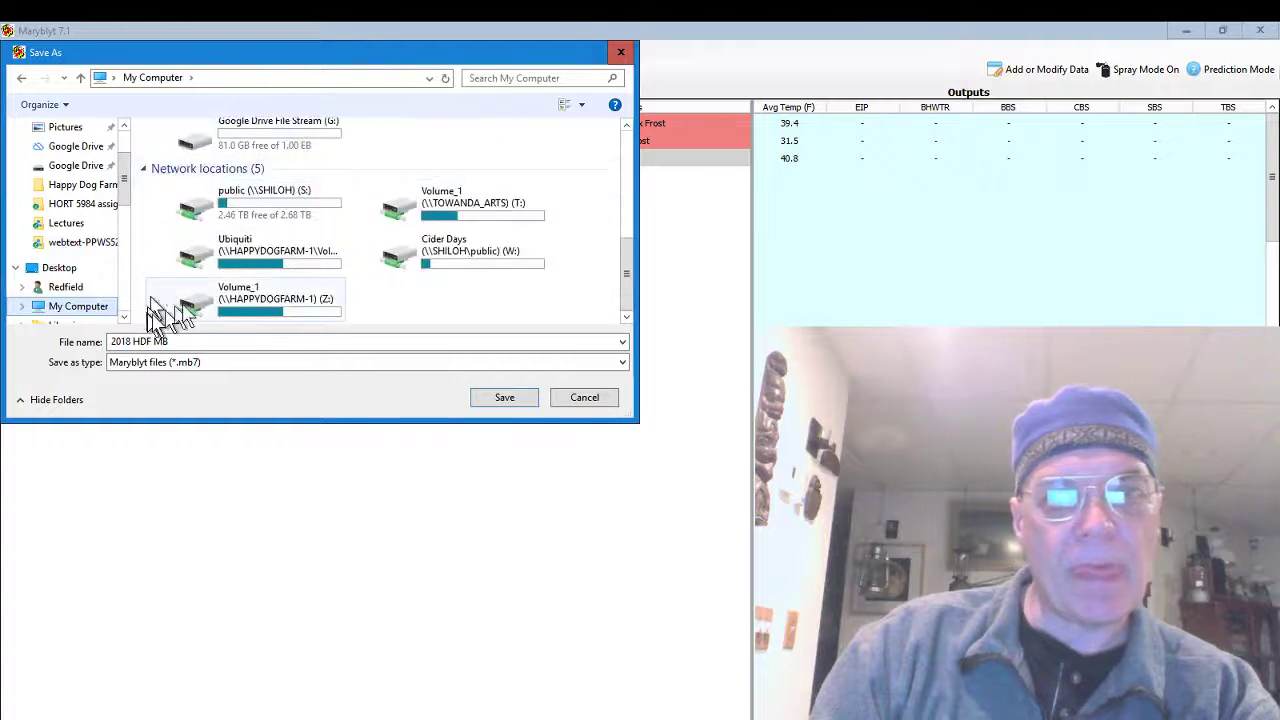
click(209, 220)
double_click(209, 220)
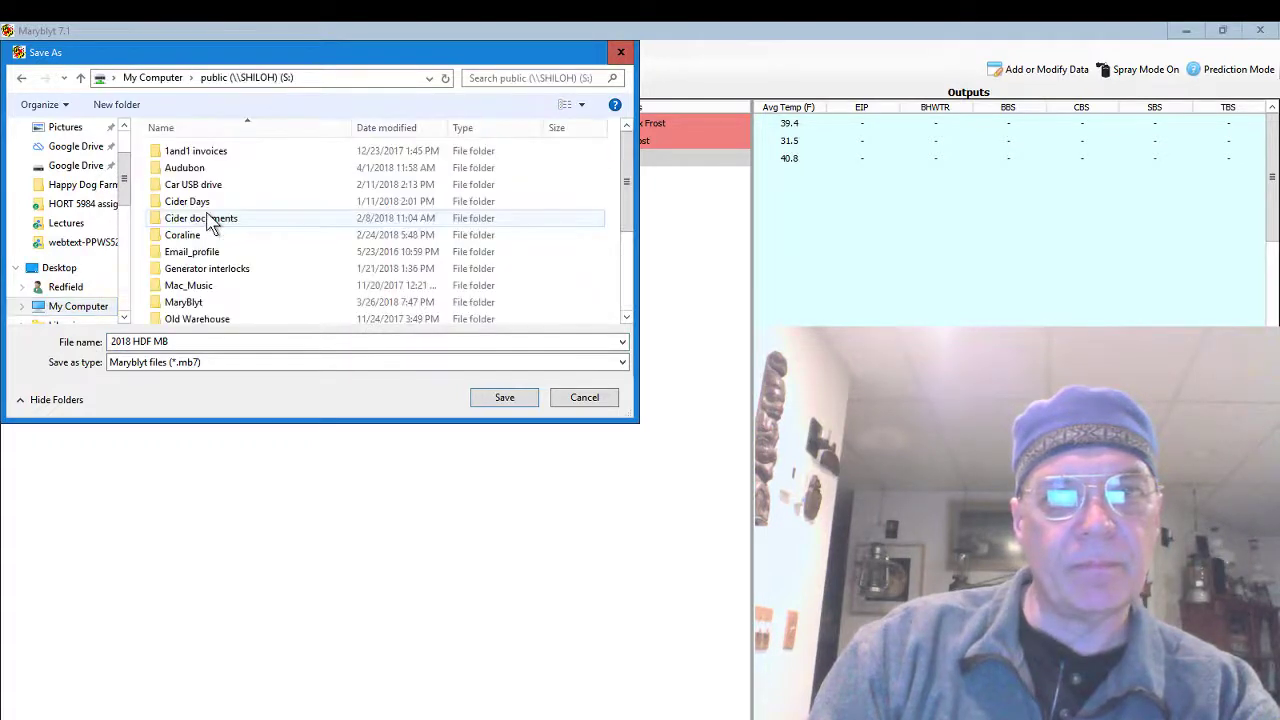
double_click(200, 303)
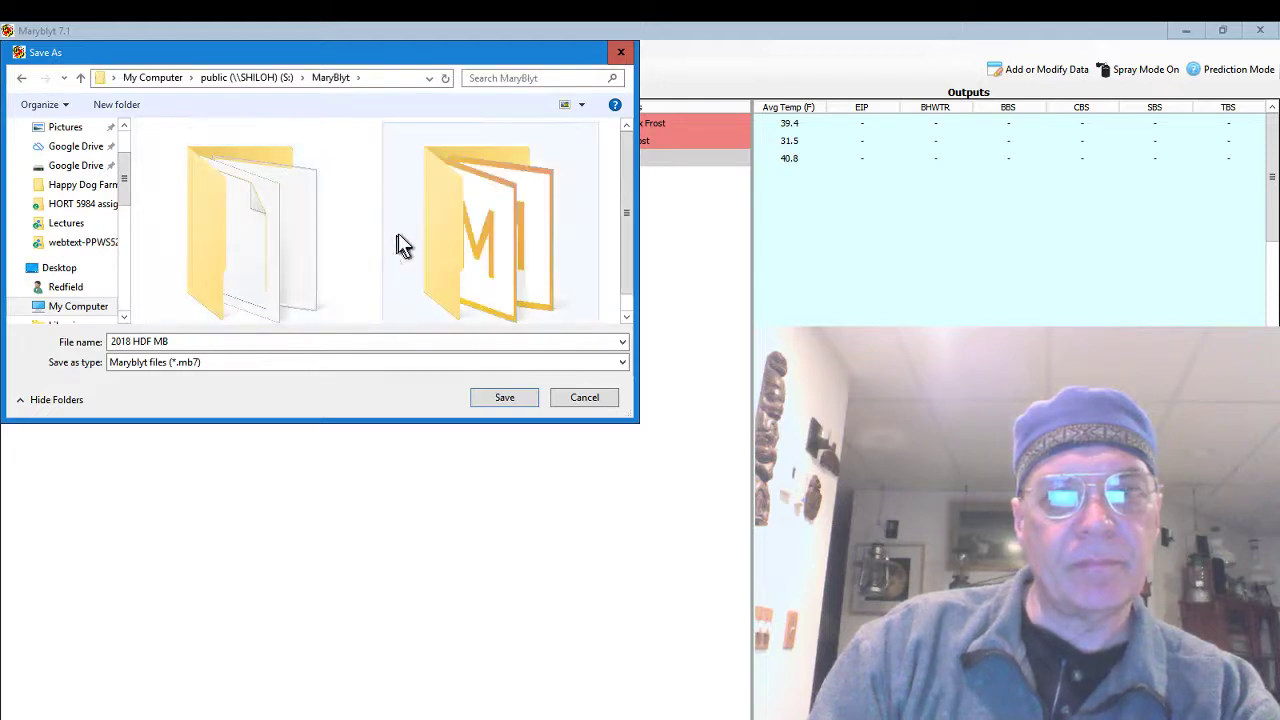
click(504, 398)
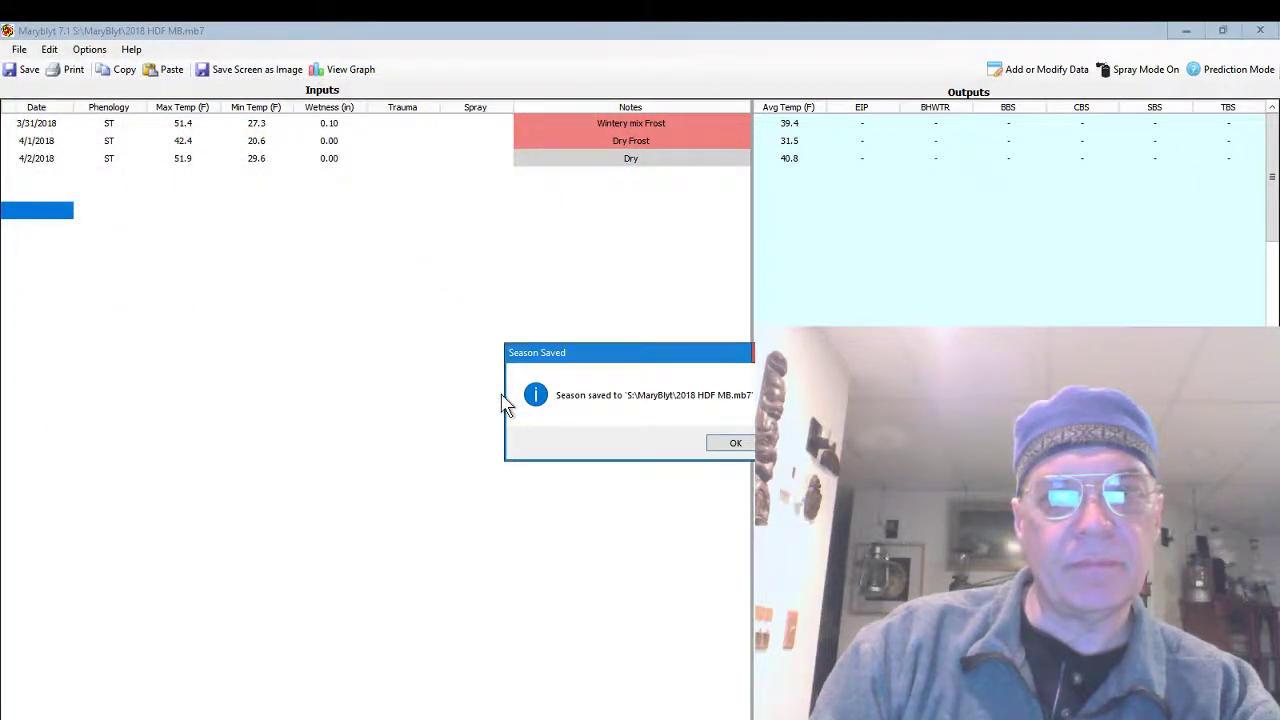
click(735, 445)
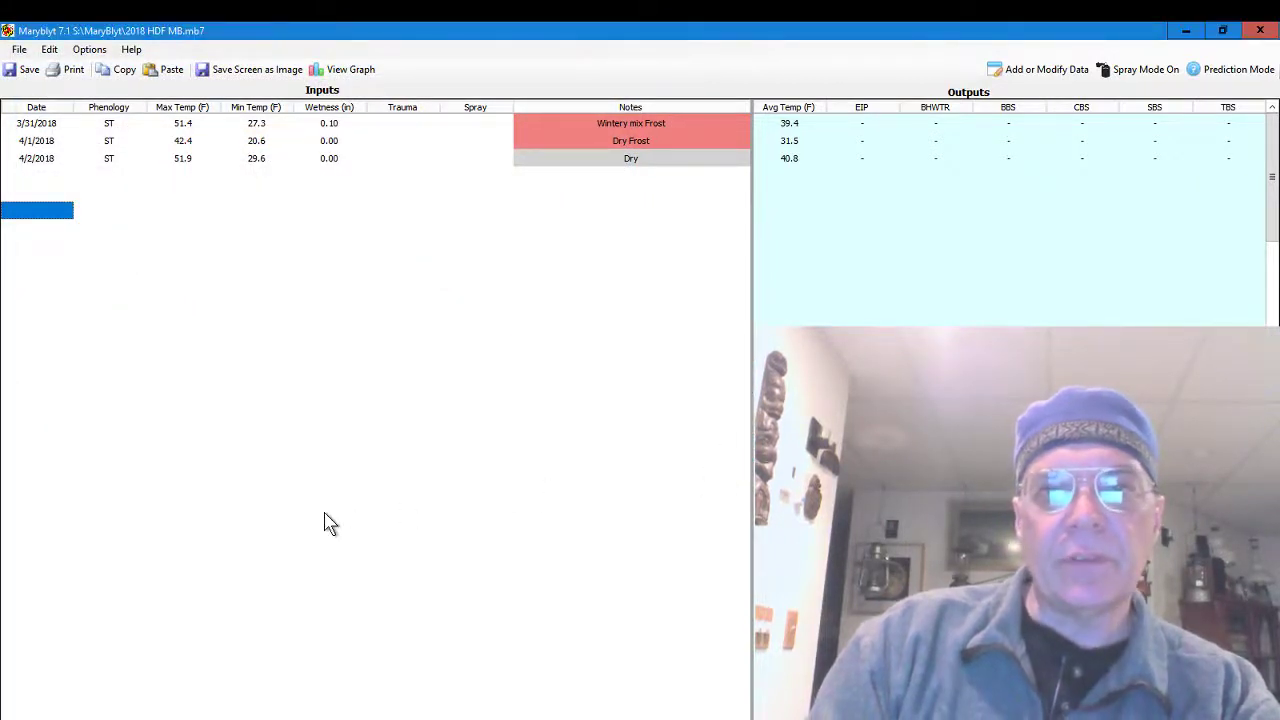